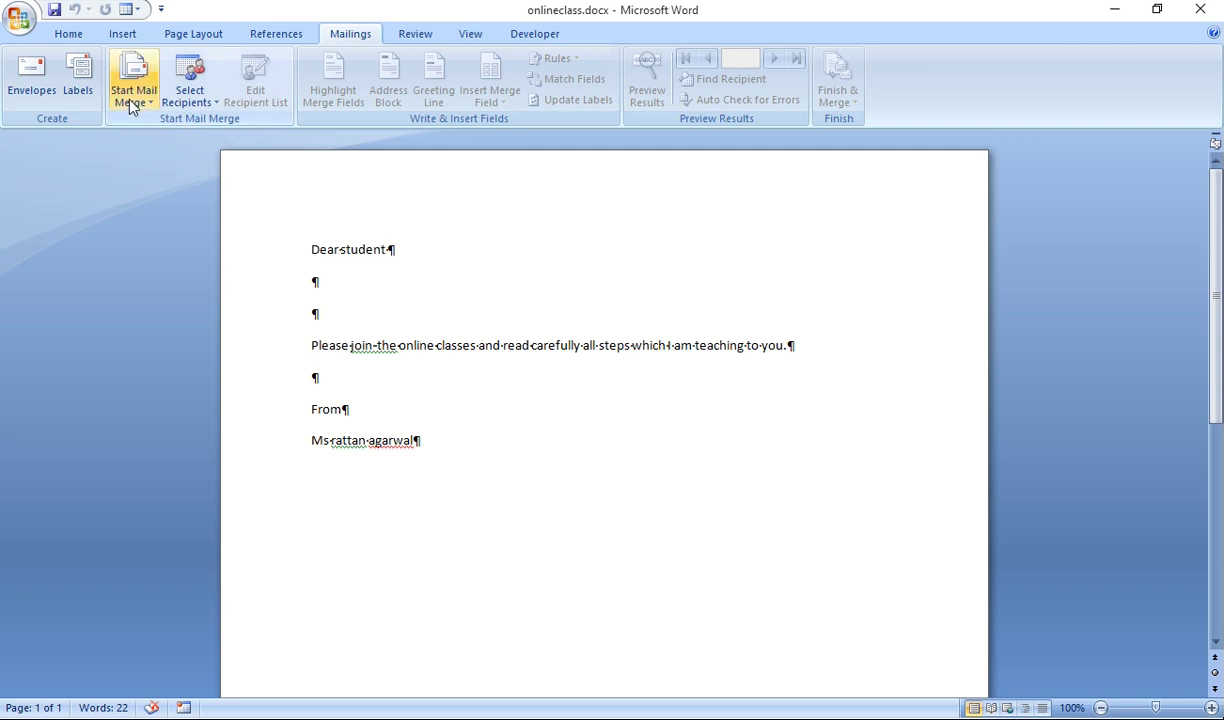
- Start the step-by-step mail merge wizard for letters, using the current document, and advance to recipient selection
left_click(131, 107)
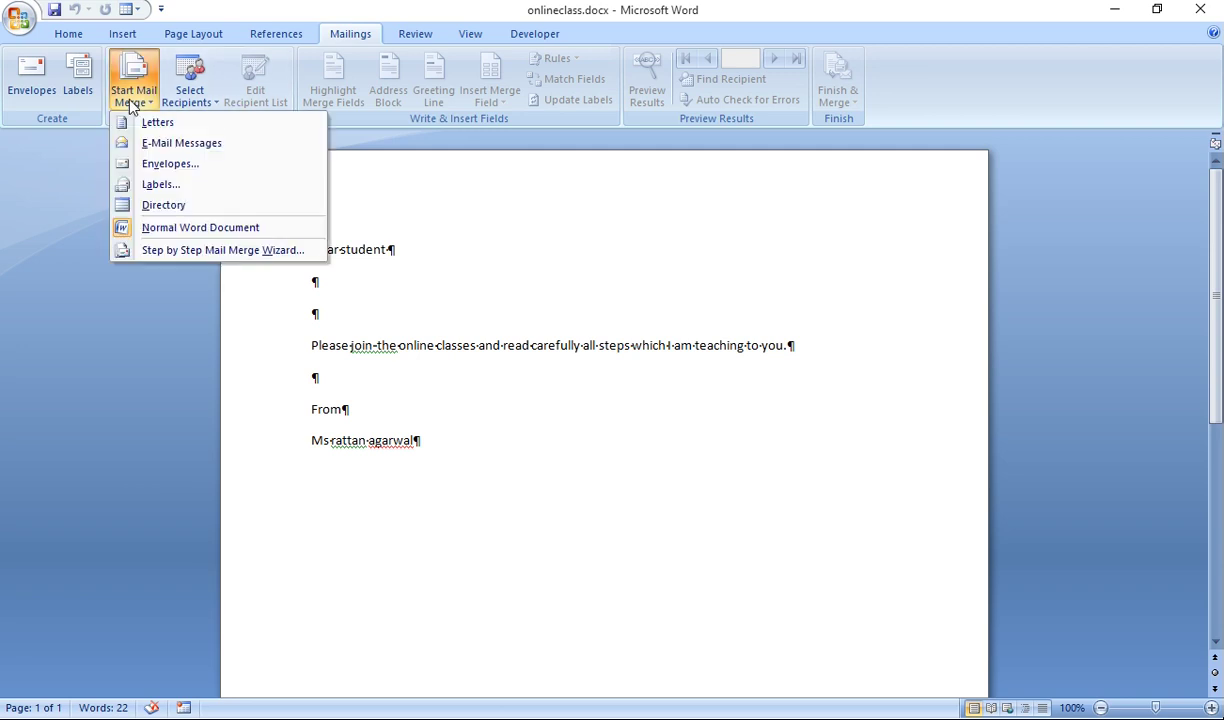
left_click(240, 251)
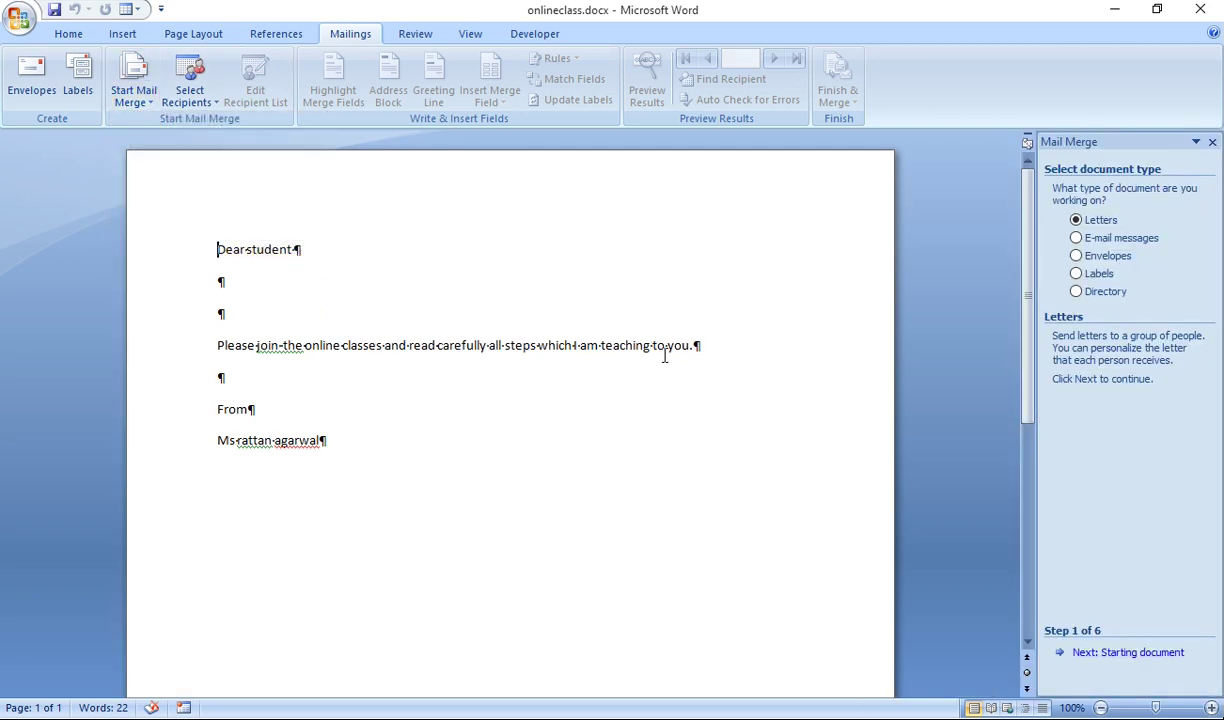
left_click(1139, 655)
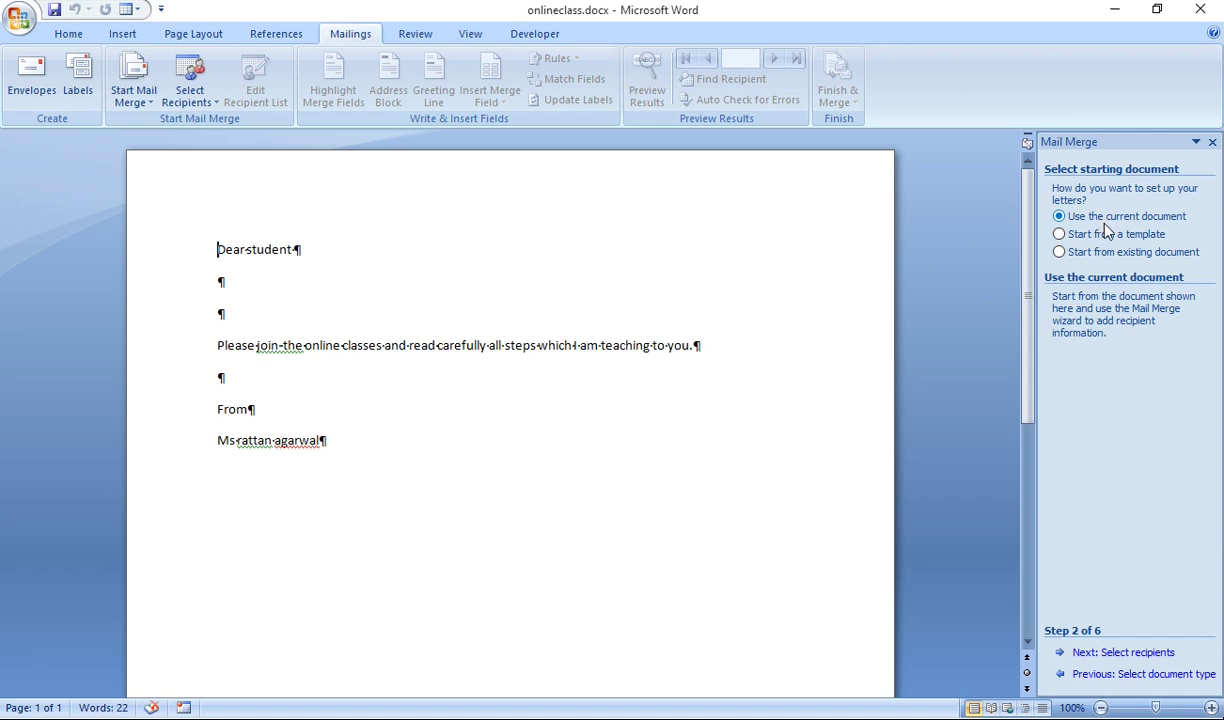
left_click(1138, 654)
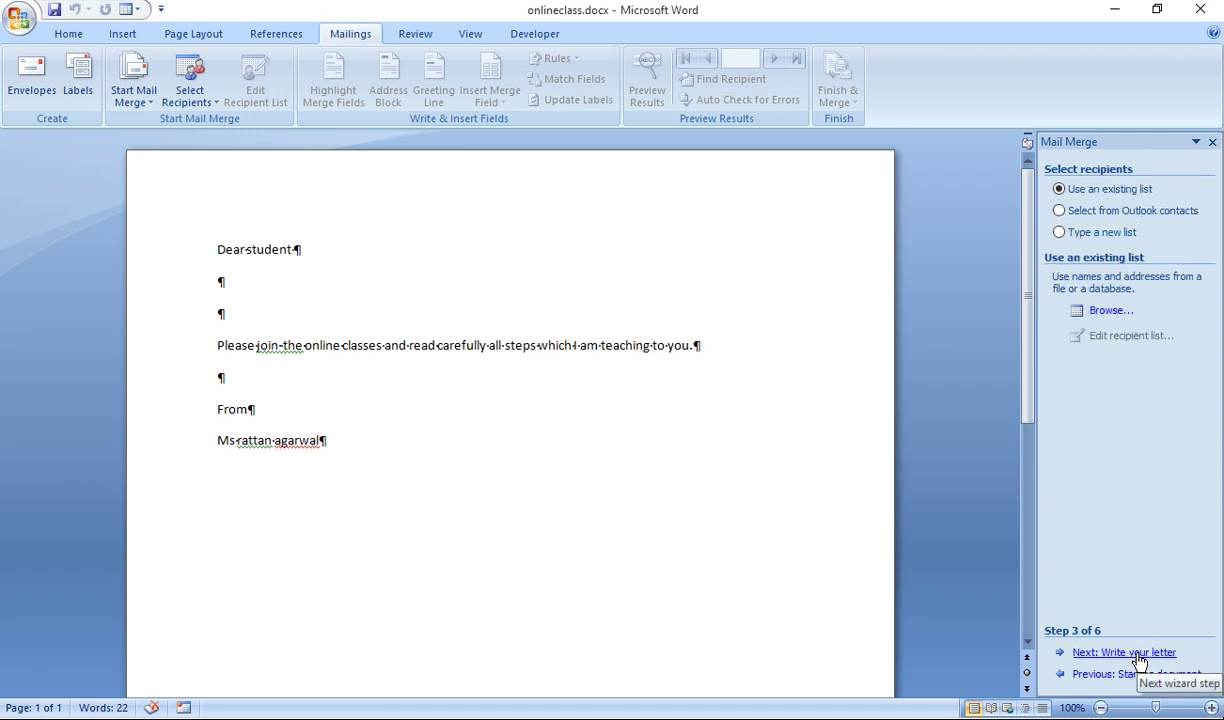
- Create a new typed recipient list and delete the Title field from its columns
left_click(1060, 233)
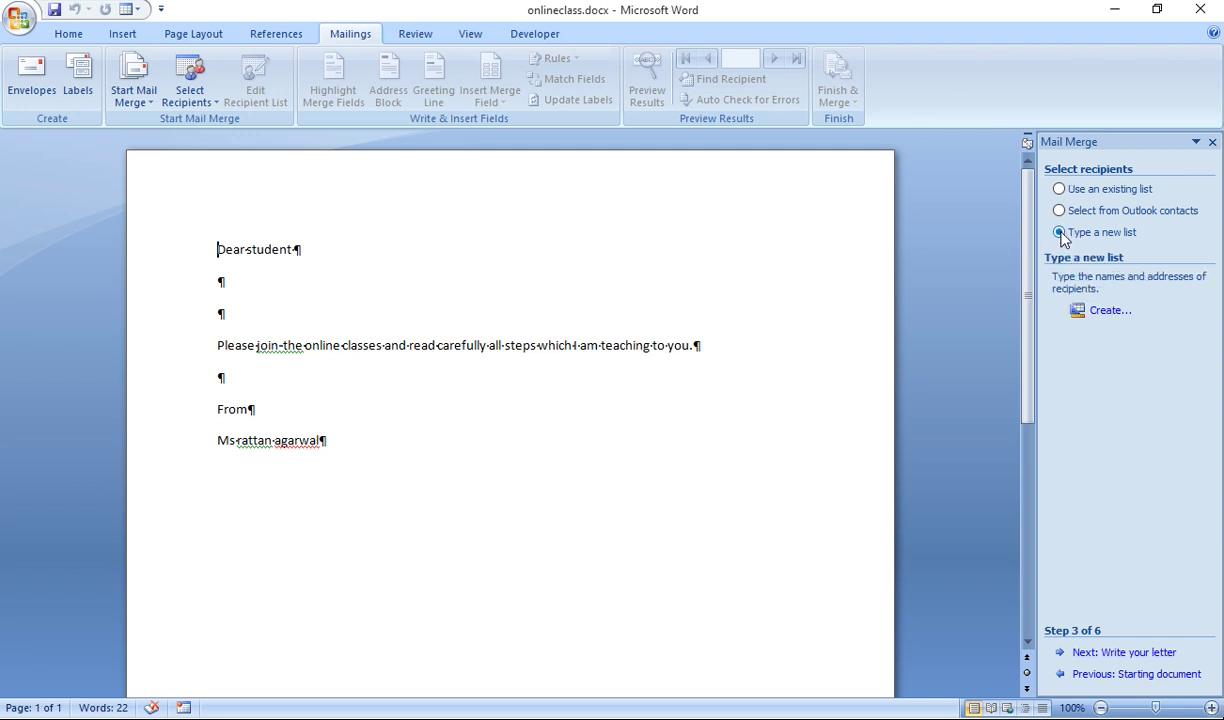
left_click(1106, 310)
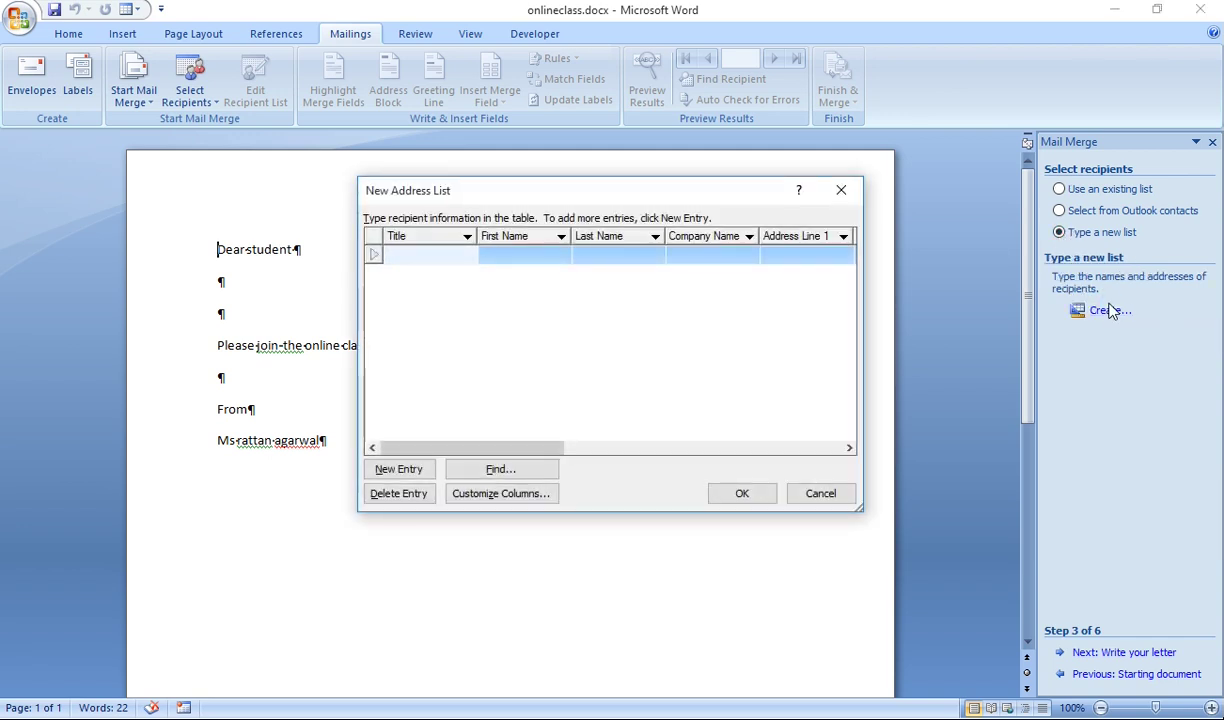
left_click(495, 493)
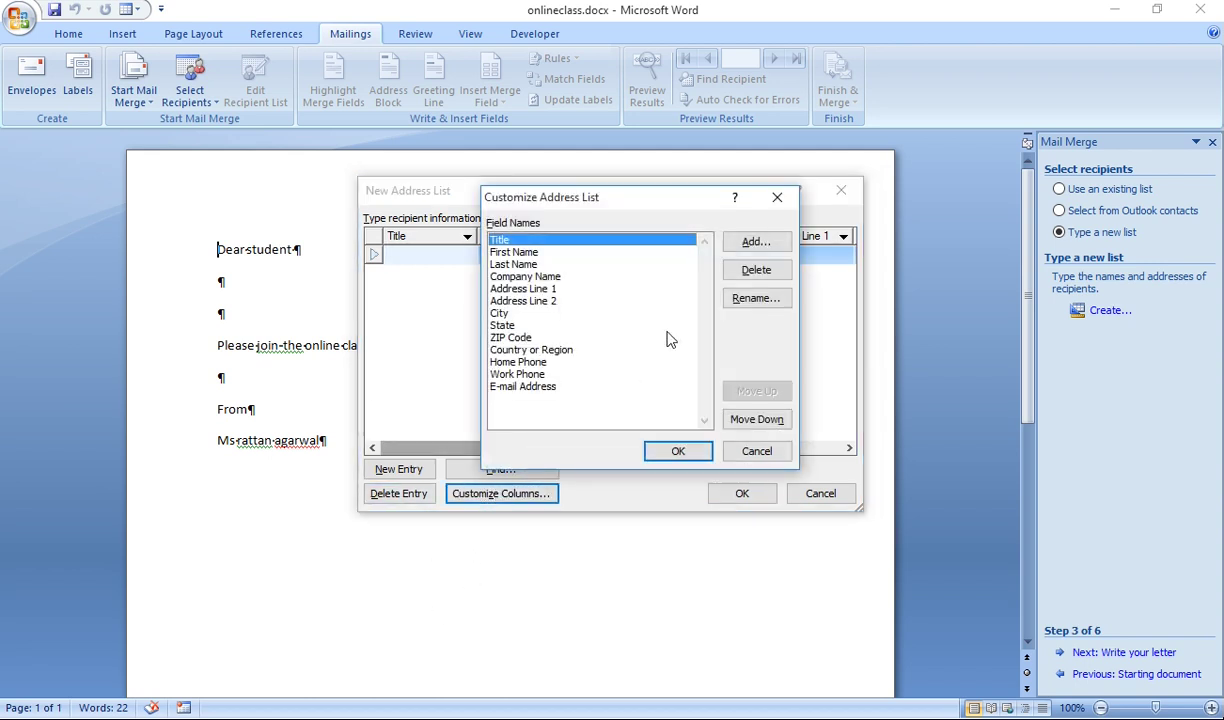
left_click(757, 270)
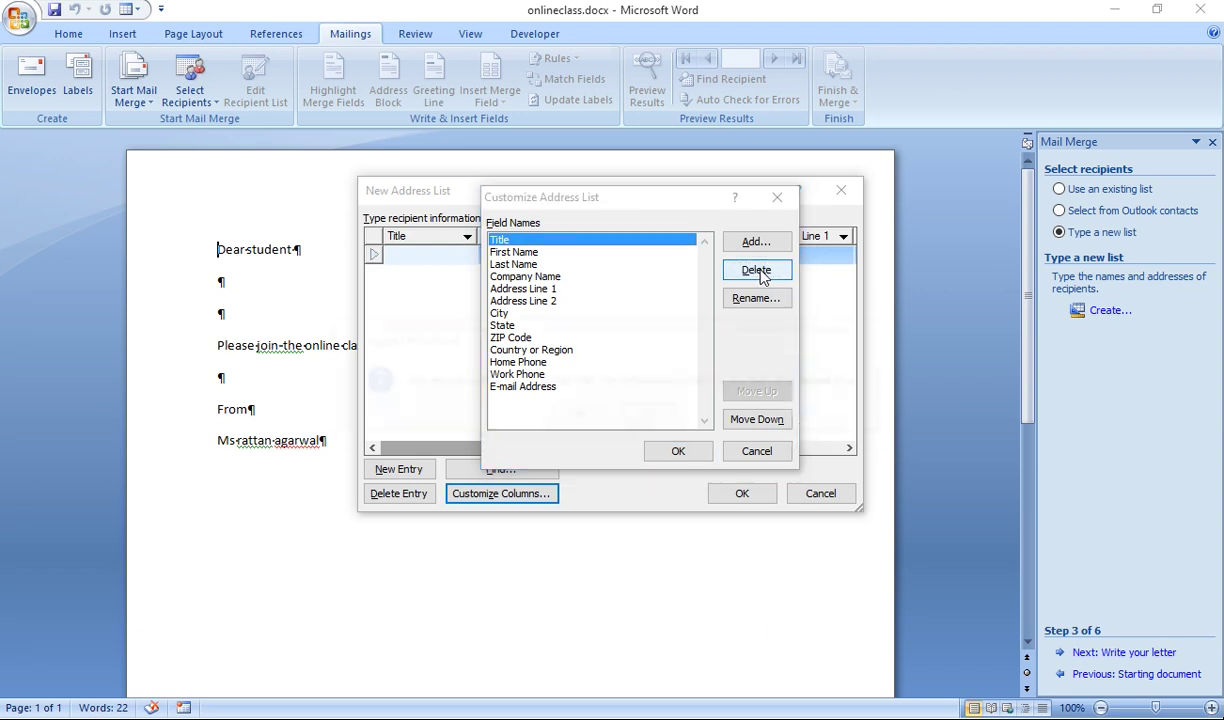
left_click(574, 417)
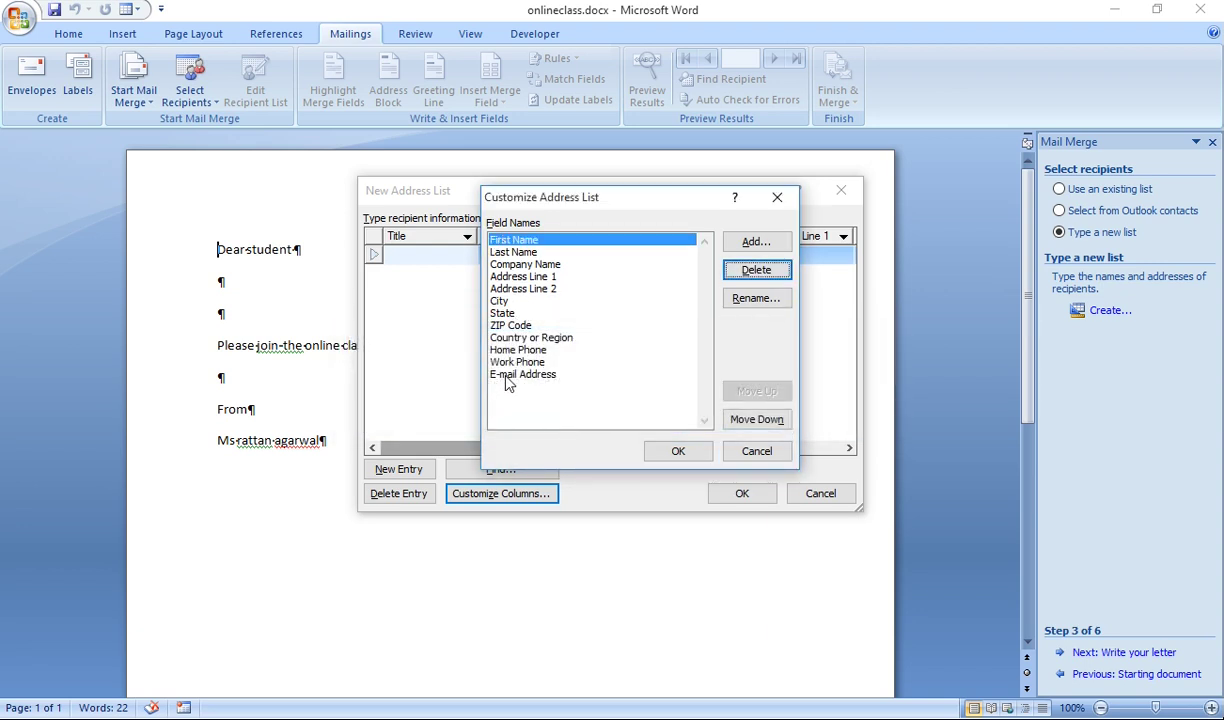
- Delete the E-mail Address, Work Phone and Home Phone fields from the address list columns
left_click(515, 375)
left_click(757, 270)
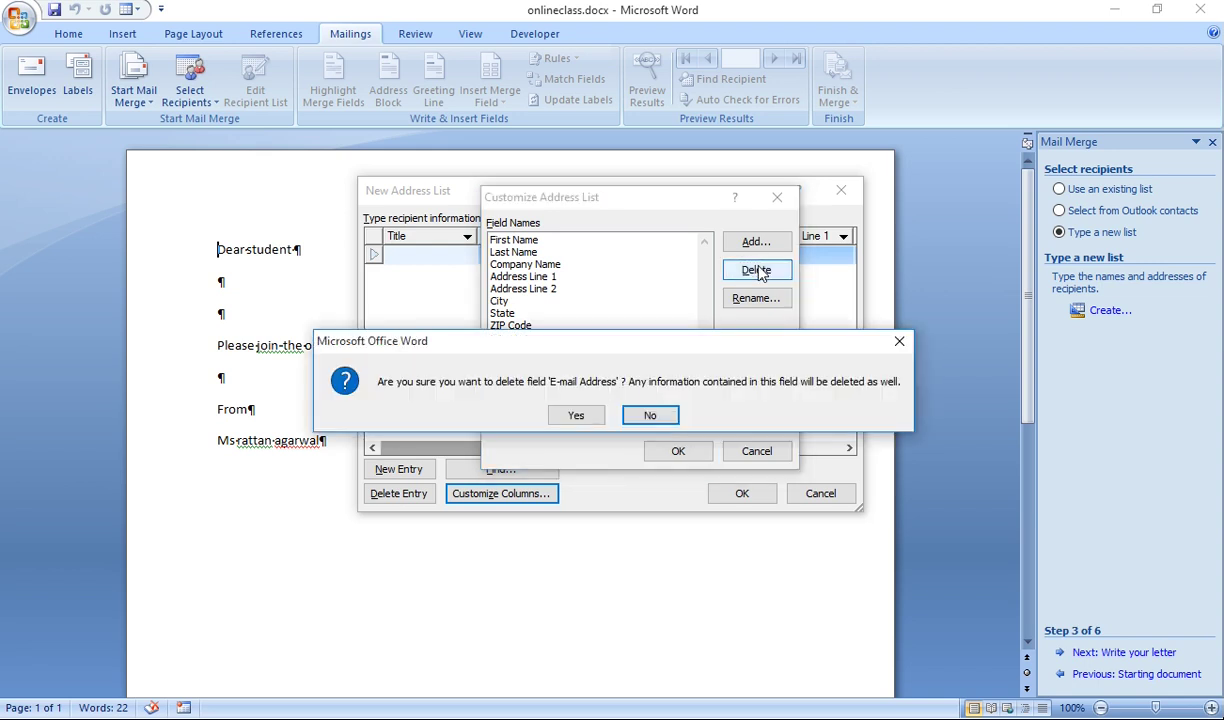
left_click(584, 421)
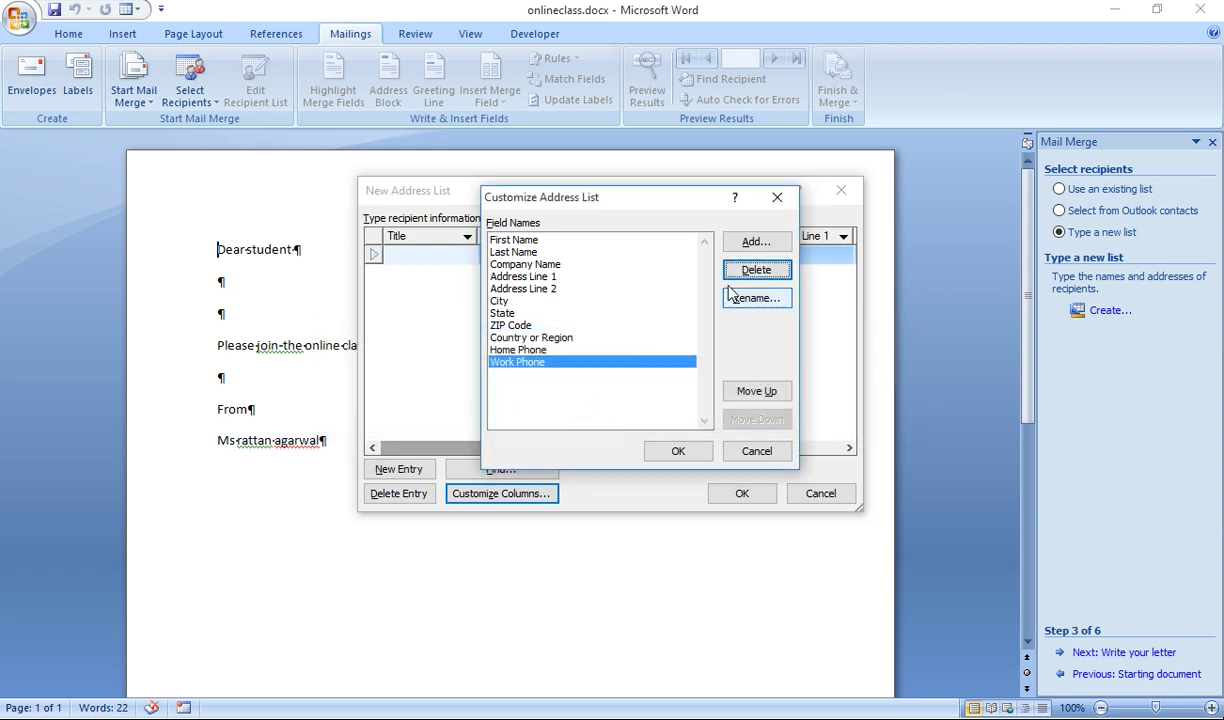
left_click(757, 272)
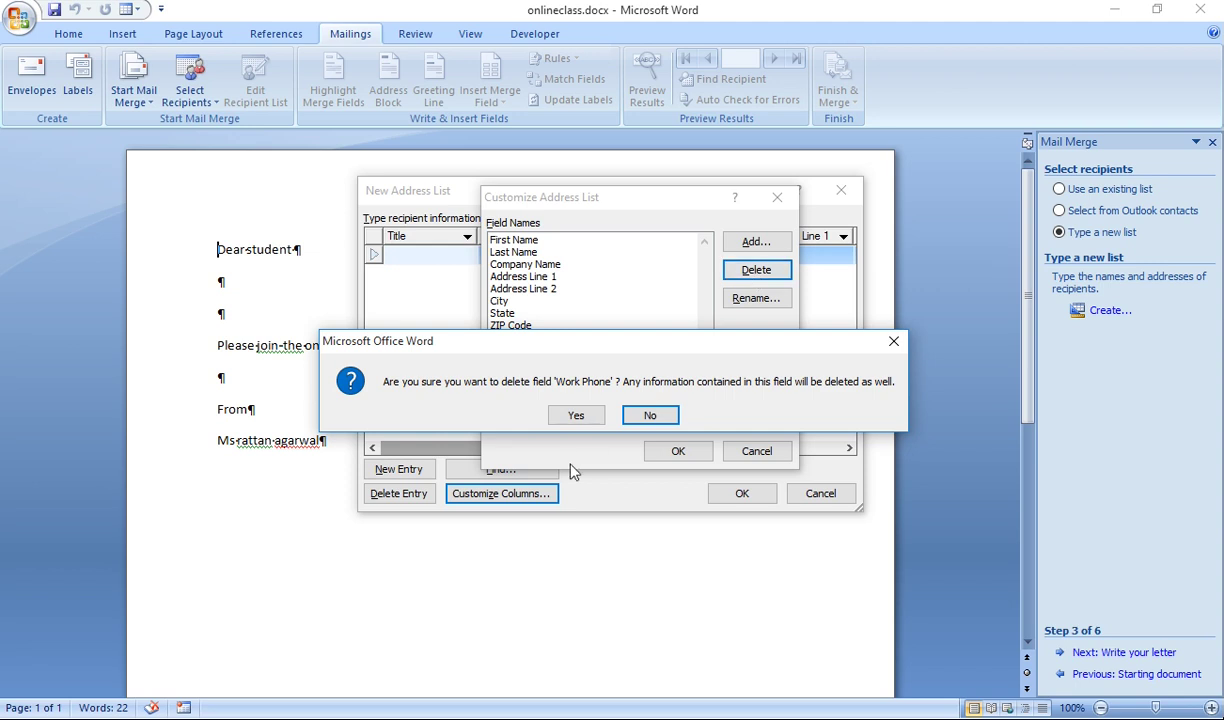
left_click(576, 416)
left_click(757, 270)
left_click(576, 416)
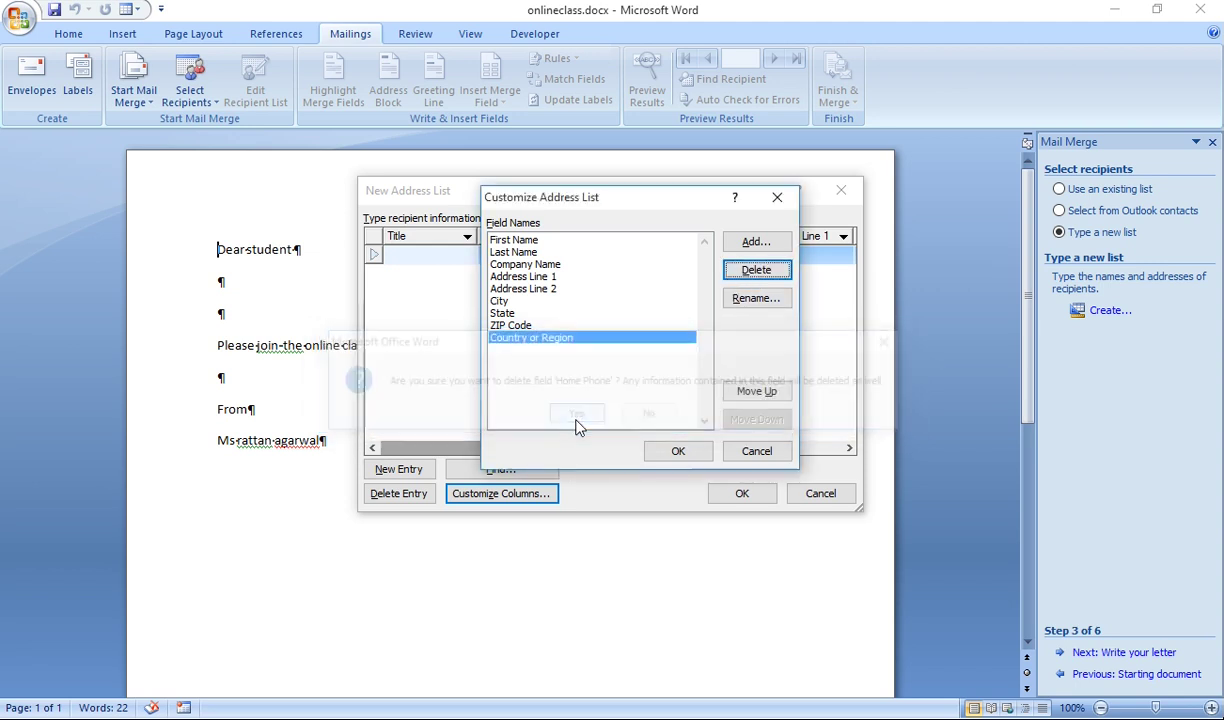
- Delete the Country or Region, ZIP Code and State fields from the address list columns
left_click(757, 270)
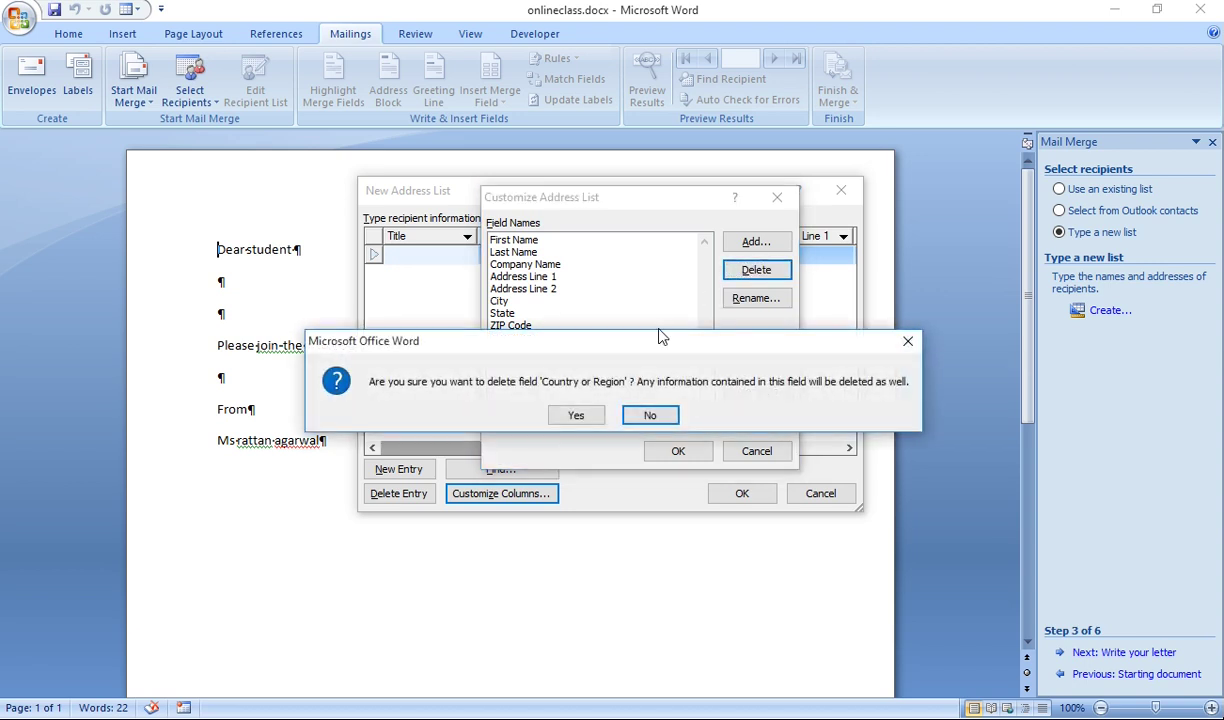
left_click(577, 416)
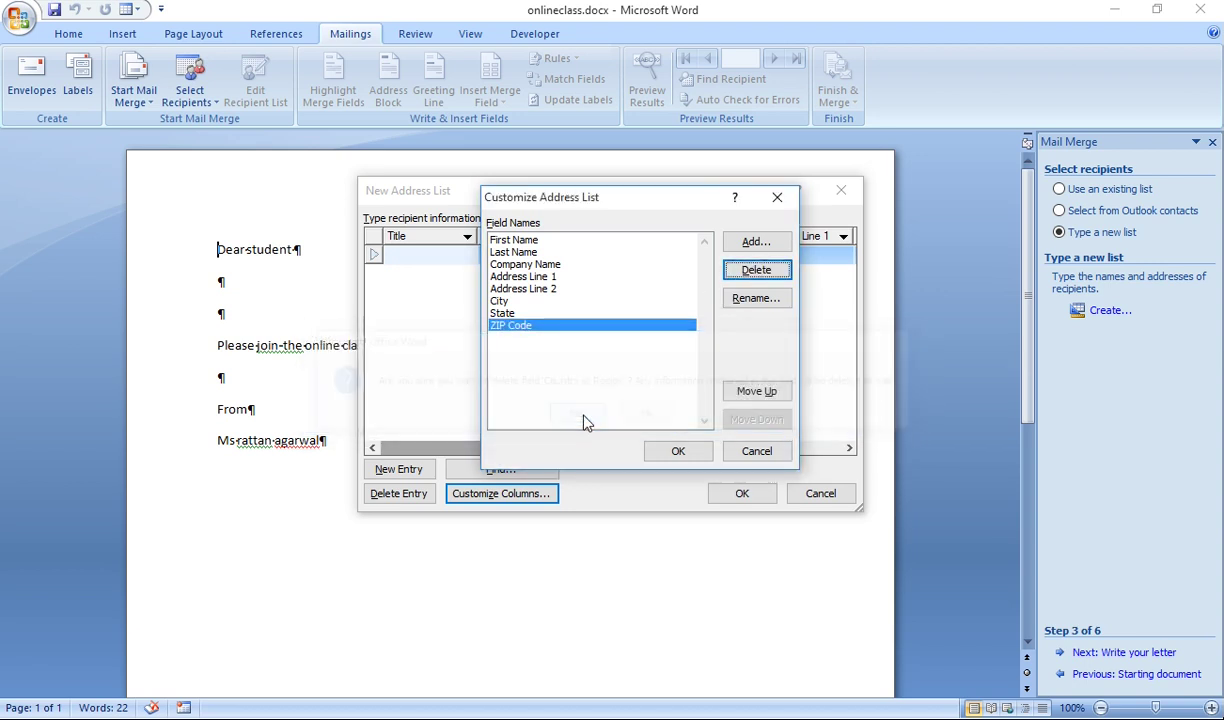
left_click(728, 268)
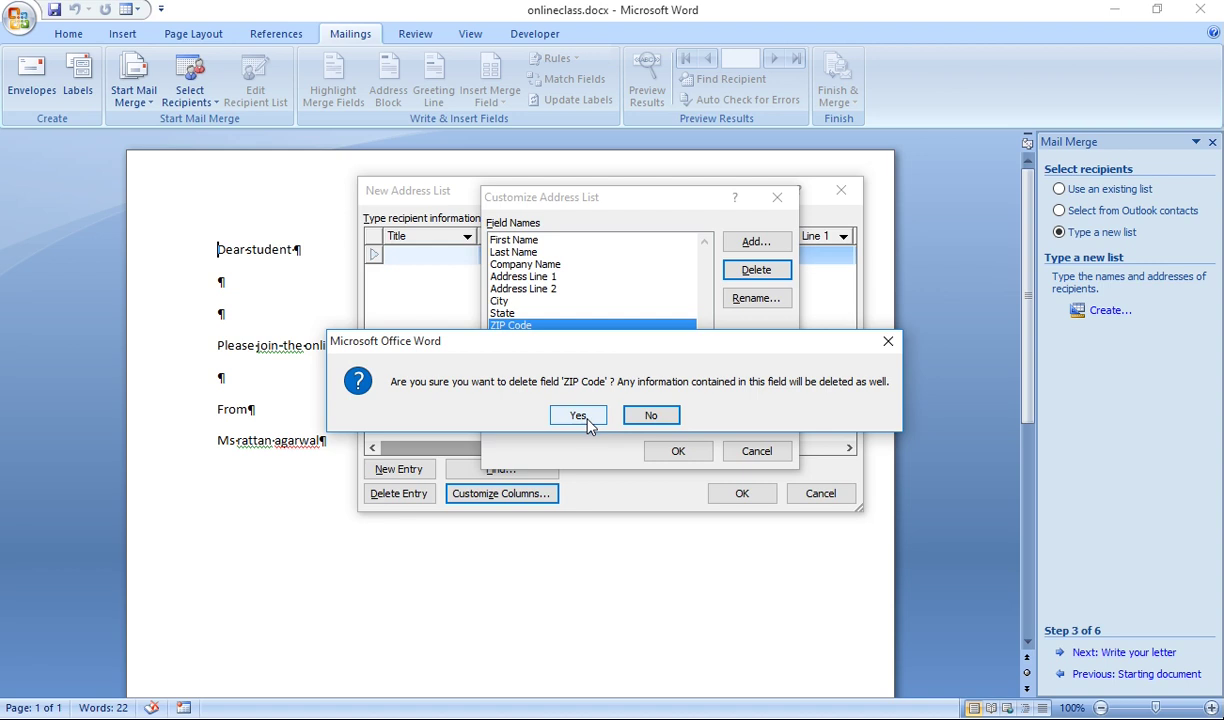
left_click(580, 415)
left_click(760, 270)
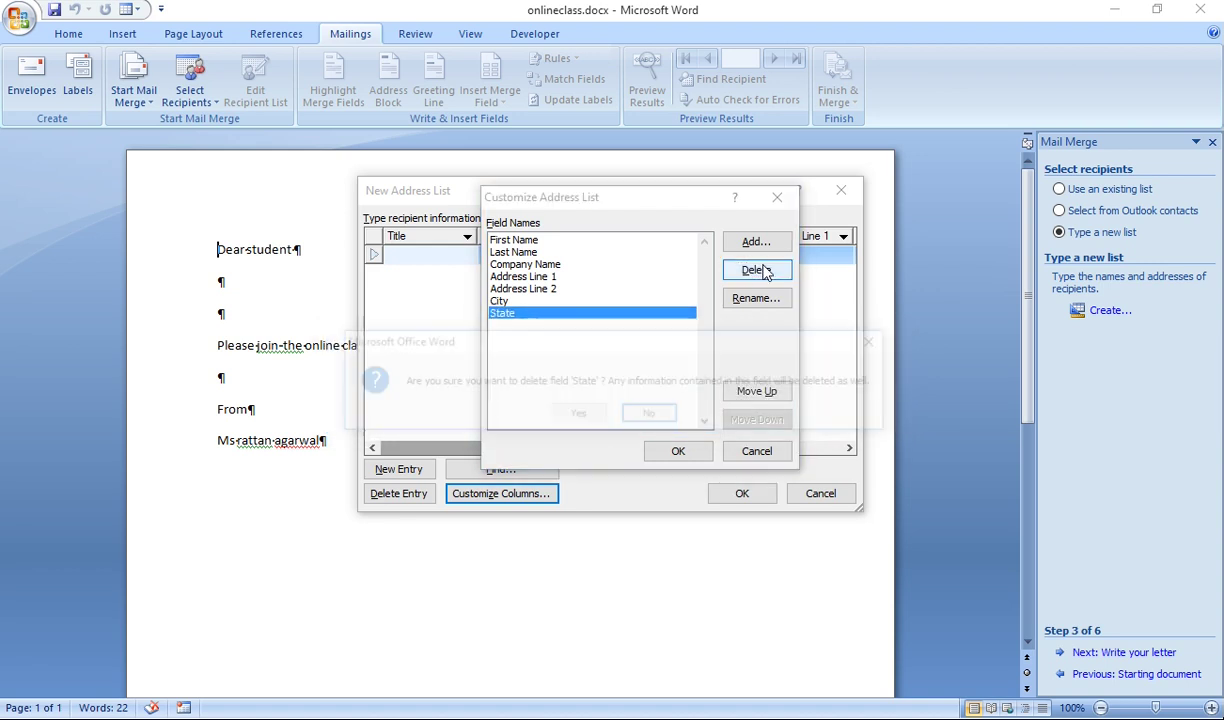
left_click(580, 415)
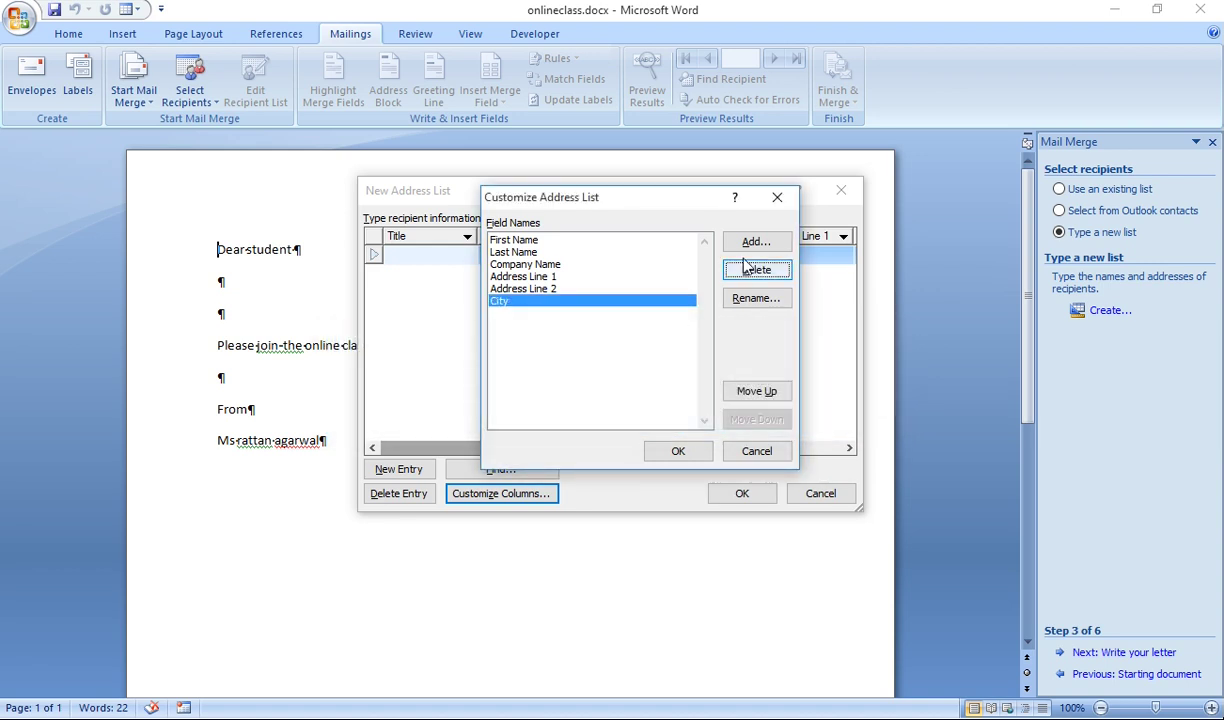
- Delete the Address Line 2, Address Line 1 and Company Name fields and apply the customized columns
left_click(519, 265)
left_click(505, 288)
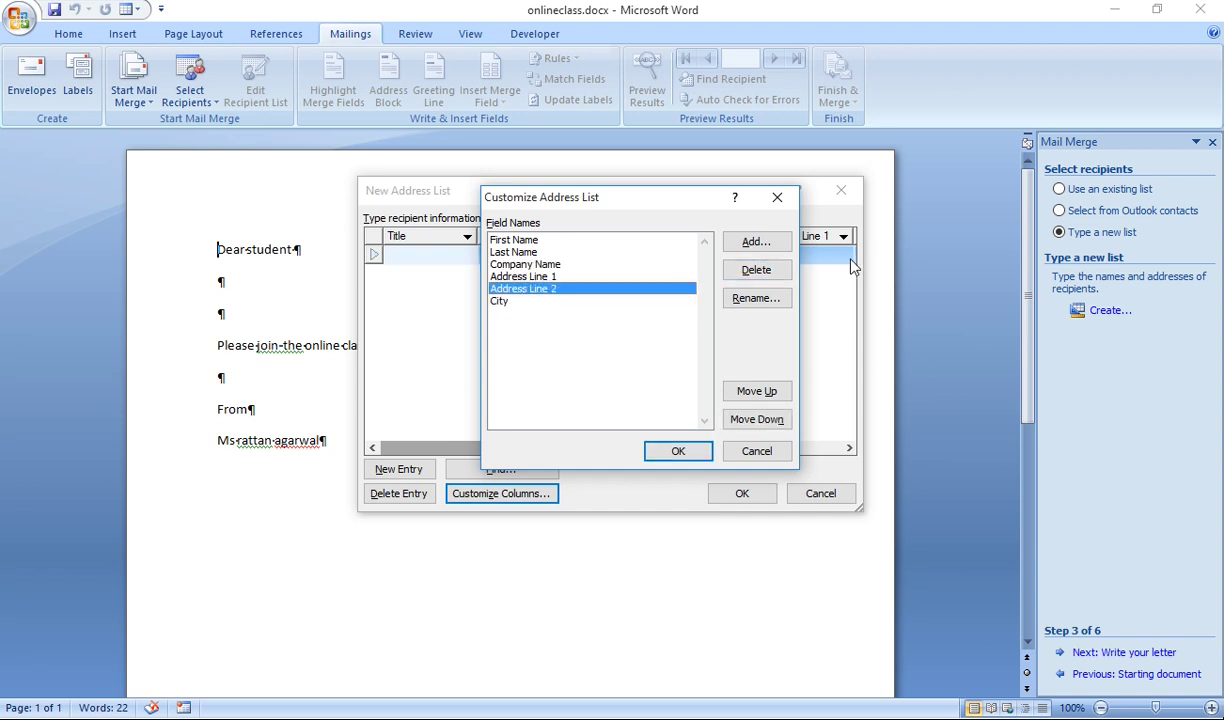
left_click(757, 270)
left_click(566, 418)
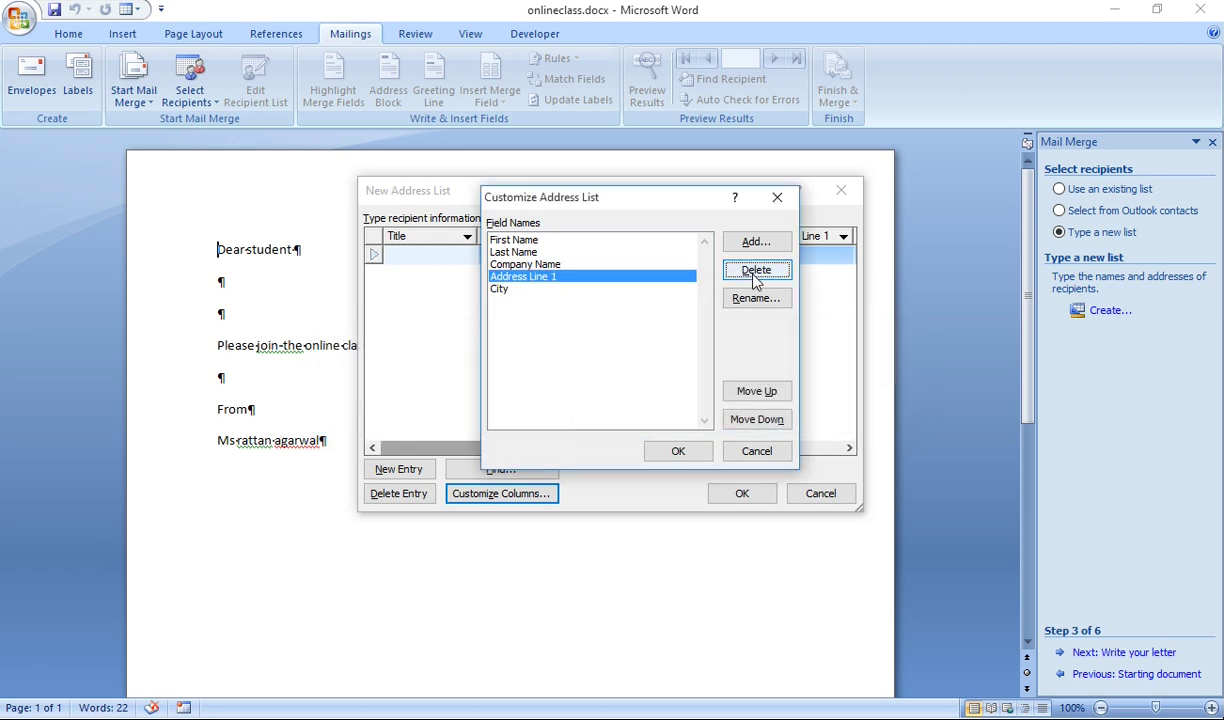
left_click(756, 270)
left_click(578, 415)
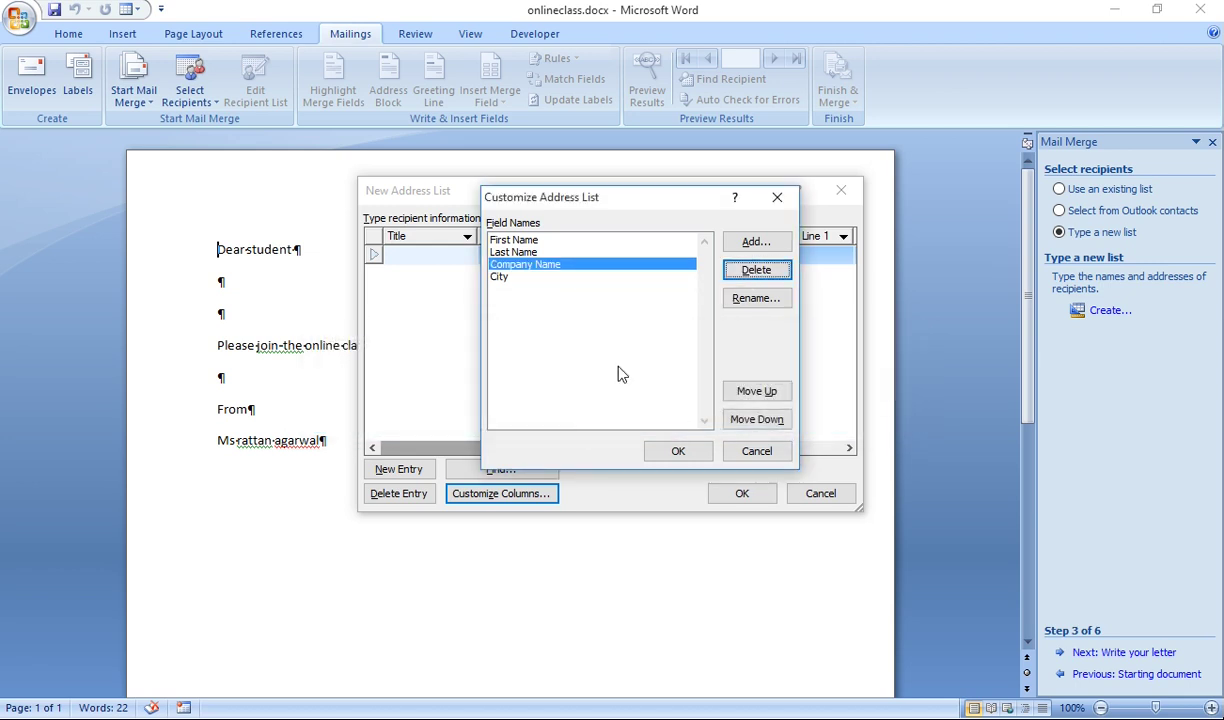
left_click(757, 270)
left_click(577, 416)
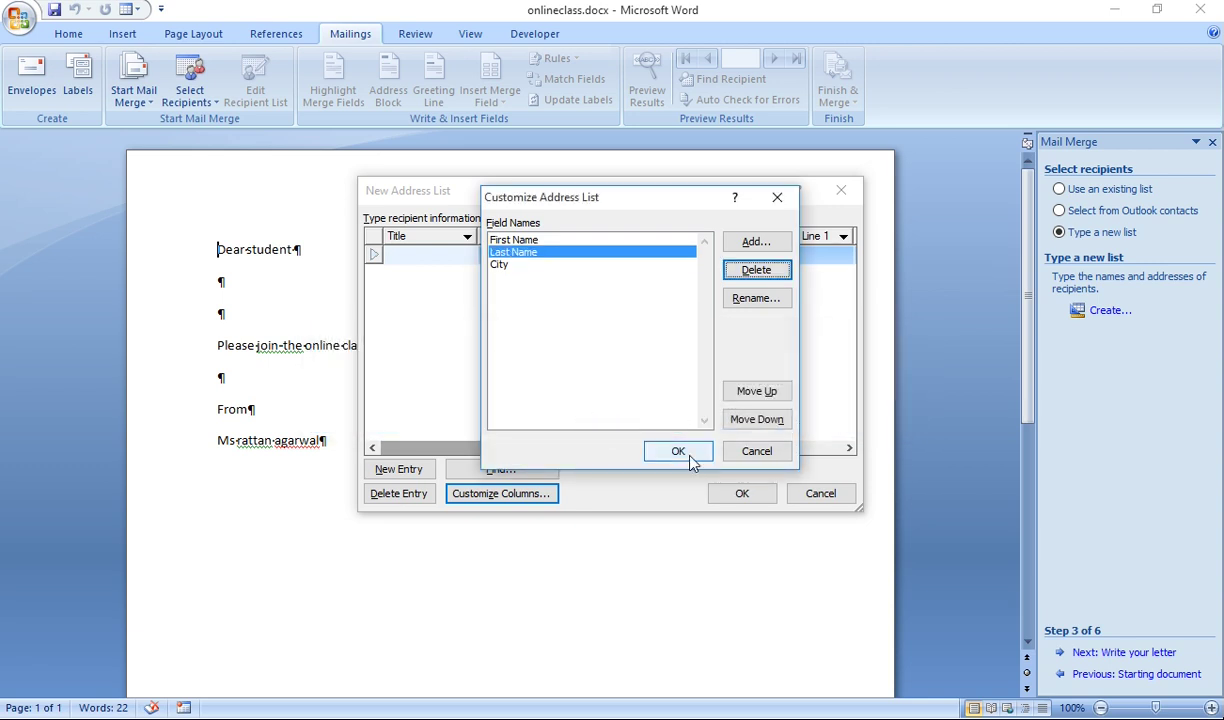
left_click(678, 452)
- Fill in the first recipient's first and last name with the city pune, and add another entry row
left_click(410, 259)
type("amit")
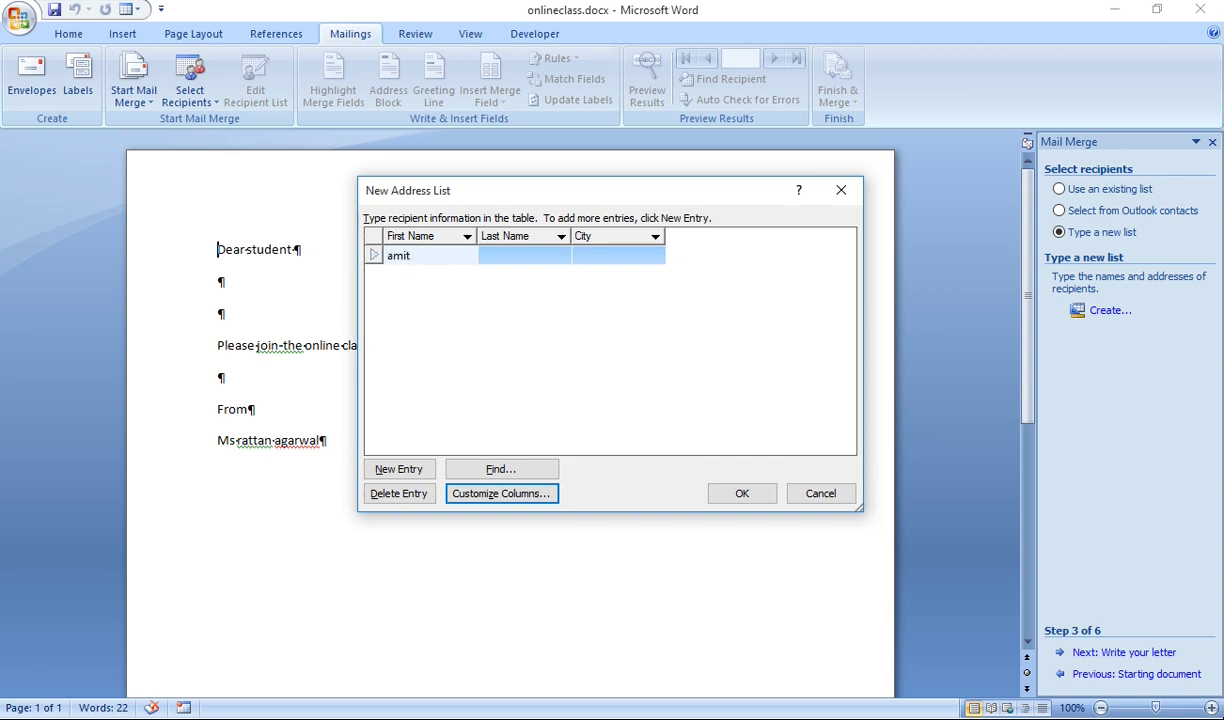
key("Tab")
type("agarwal")
key("Tab")
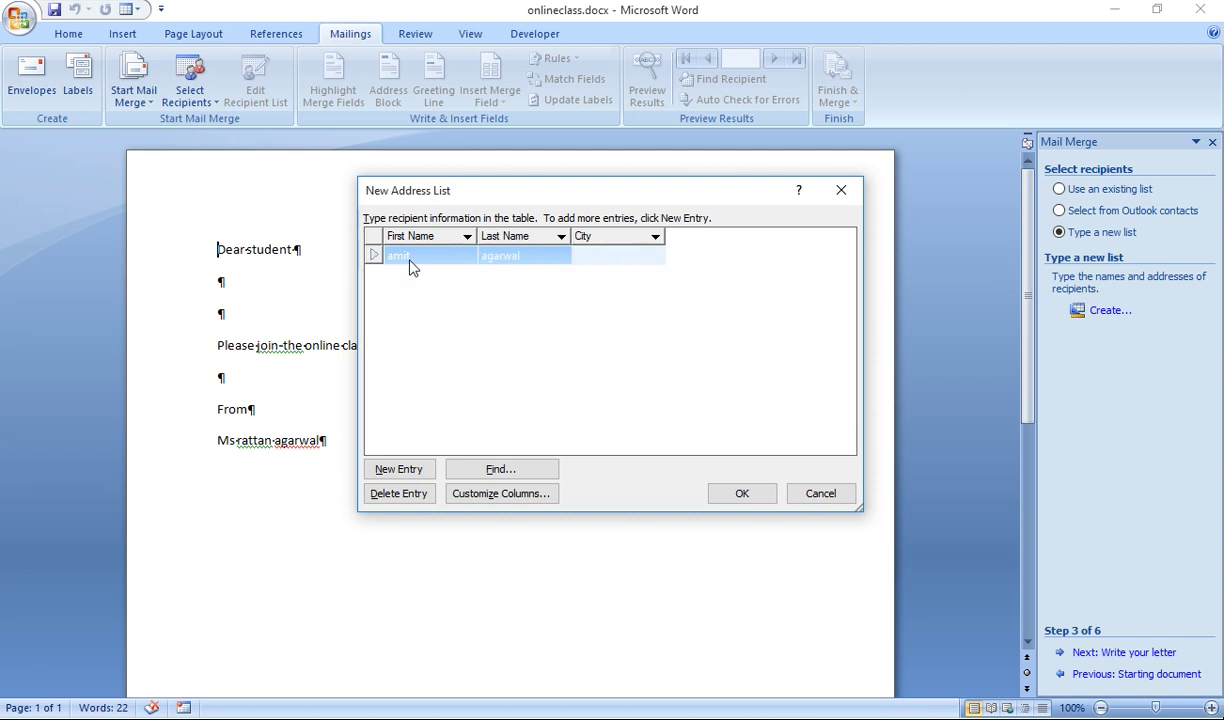
type("pune")
key("Tab")
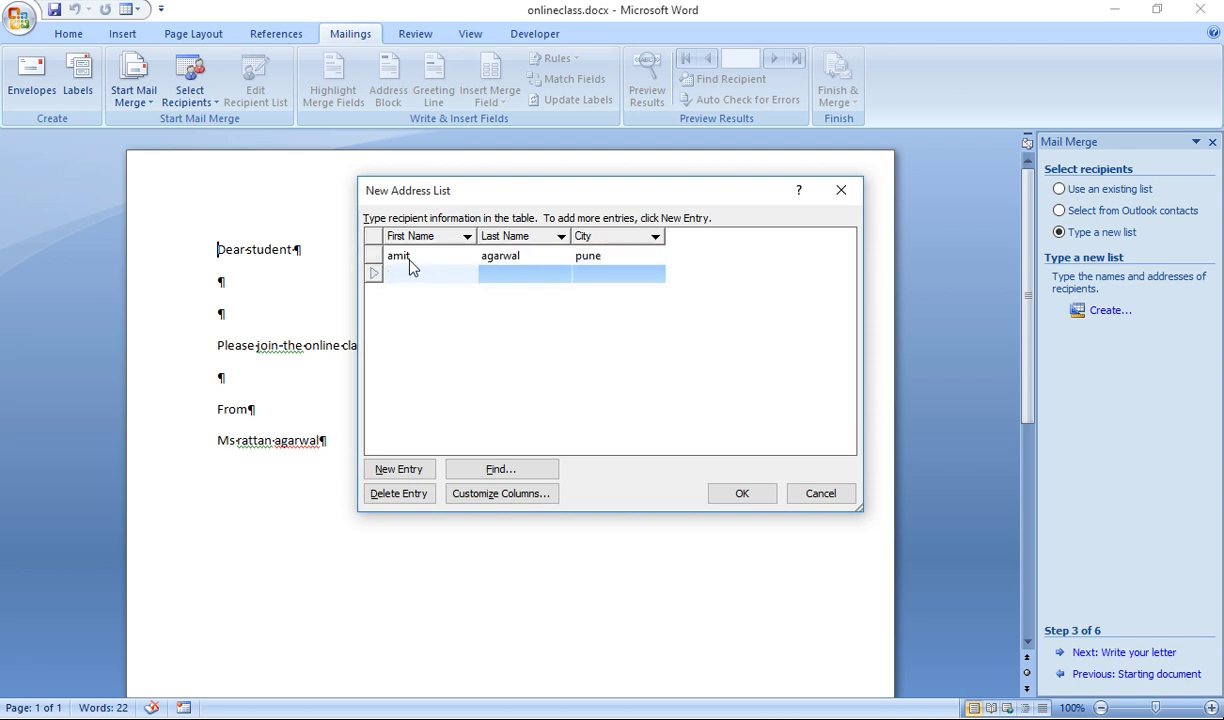
- Enter the second recipient's first and last name with the city noida, and add a third entry row
type("sumit")
key("Tab")
type("agarwal")
key("Tab")
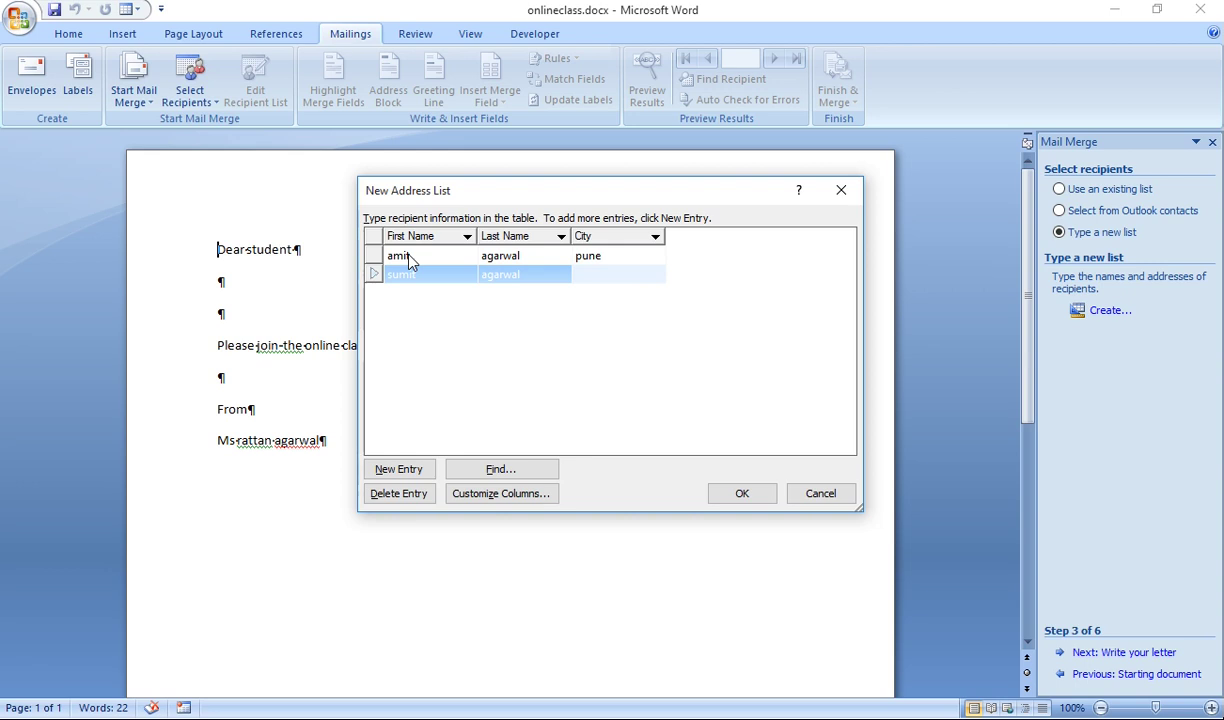
type("noida")
key("Tab")
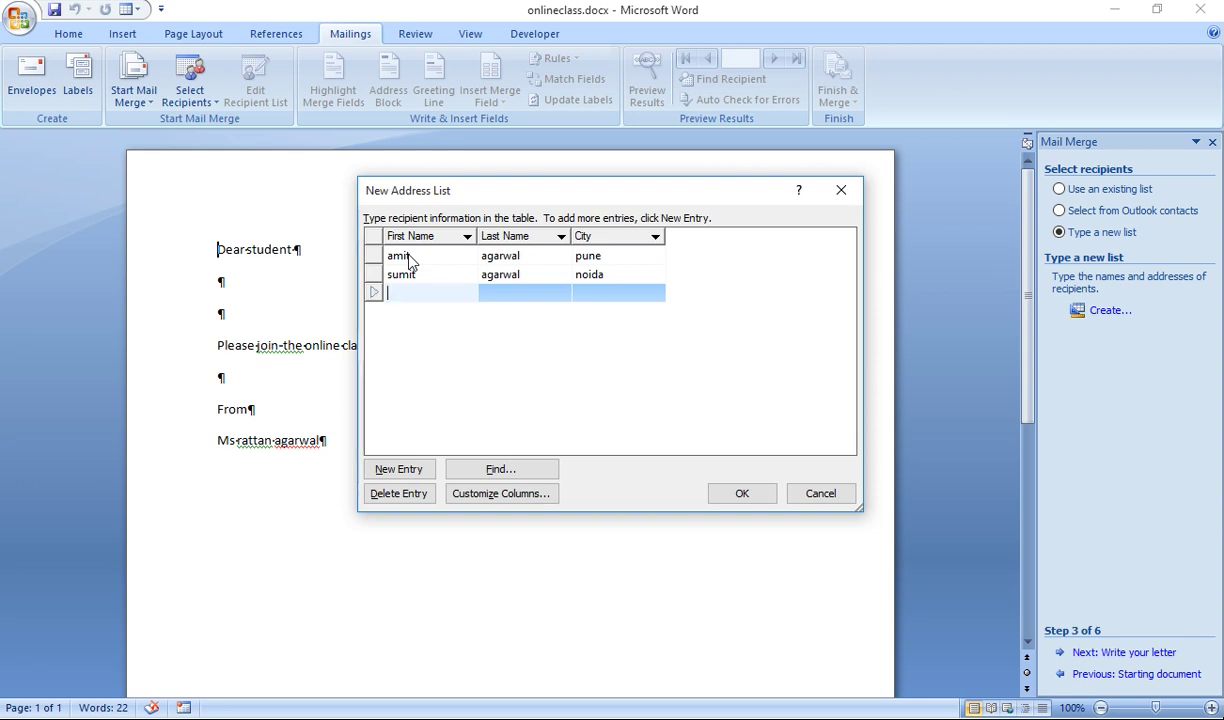
- Complete the third entry with the recipient's first name, last name and the city noida
type("surya")
key("Tab")
type("agarwa")
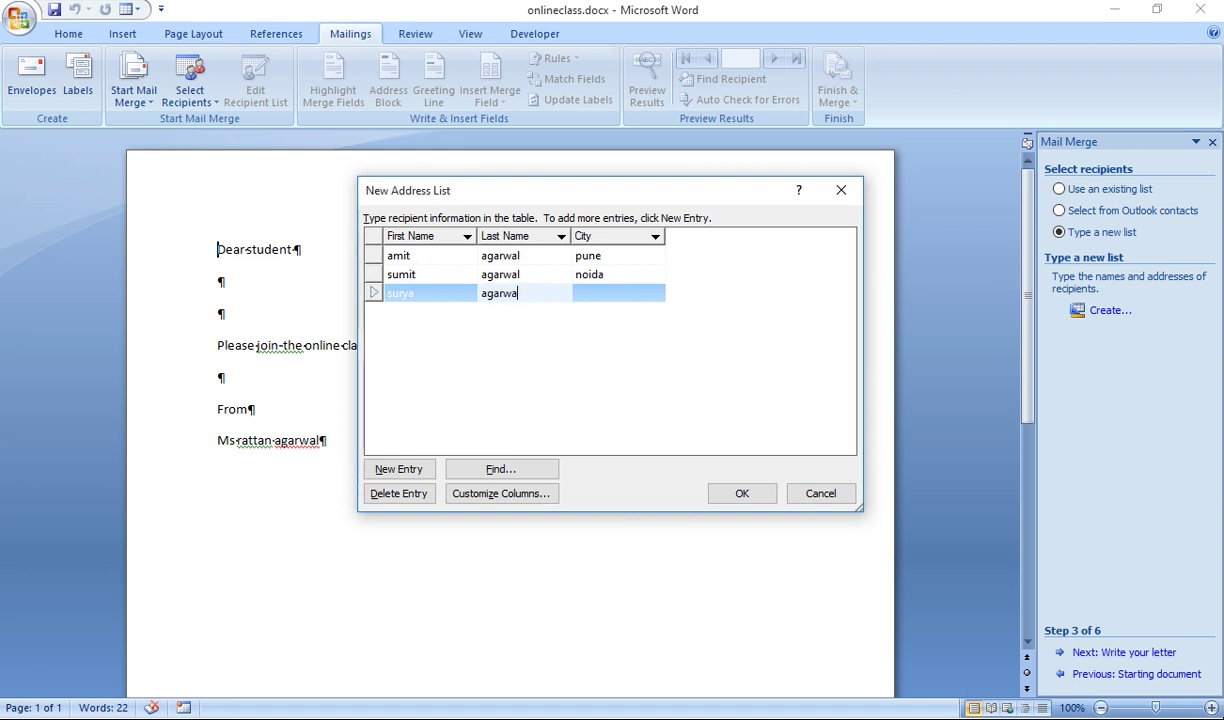
type("l")
key("Tab")
type("noi")
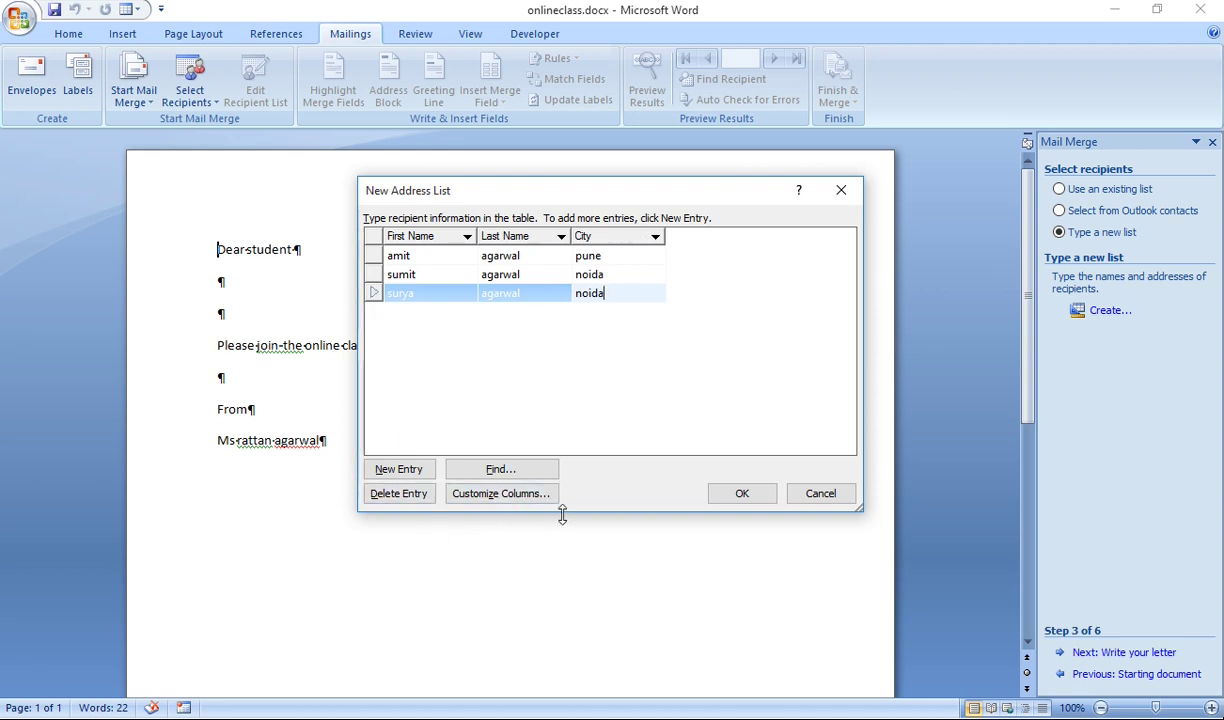
- Search all fields of the address list for the first recipient's first name, and close the search
left_click(529, 479)
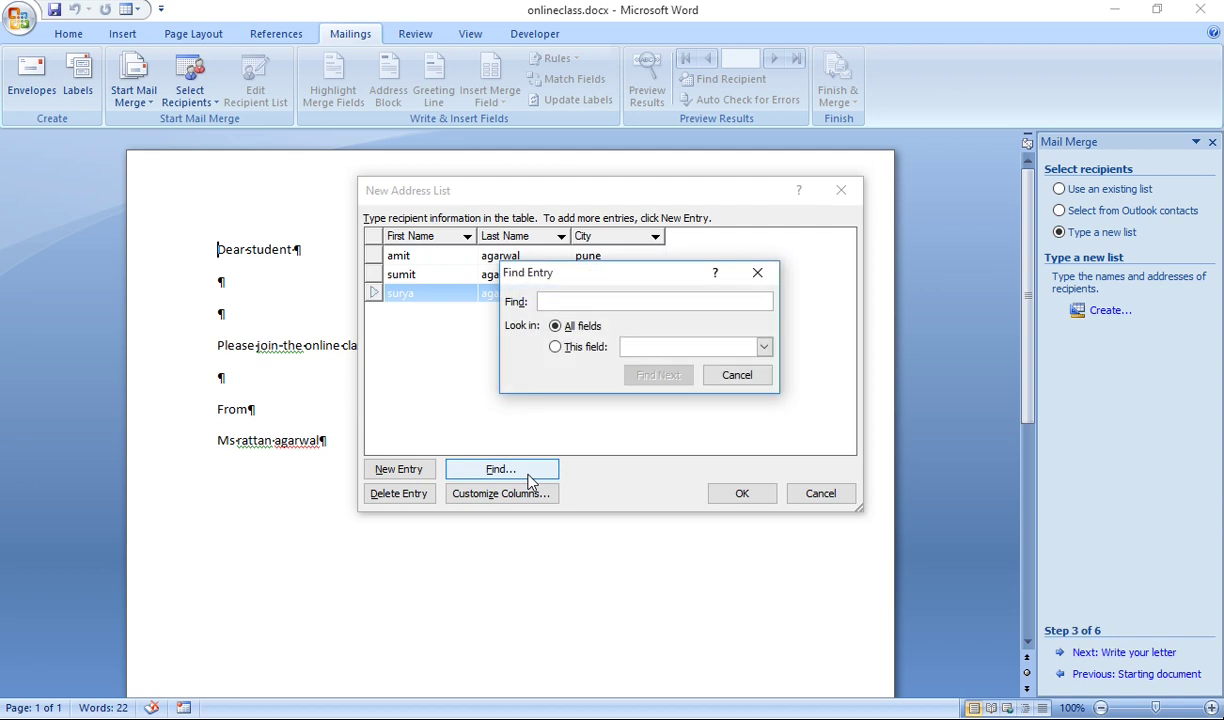
type("amit")
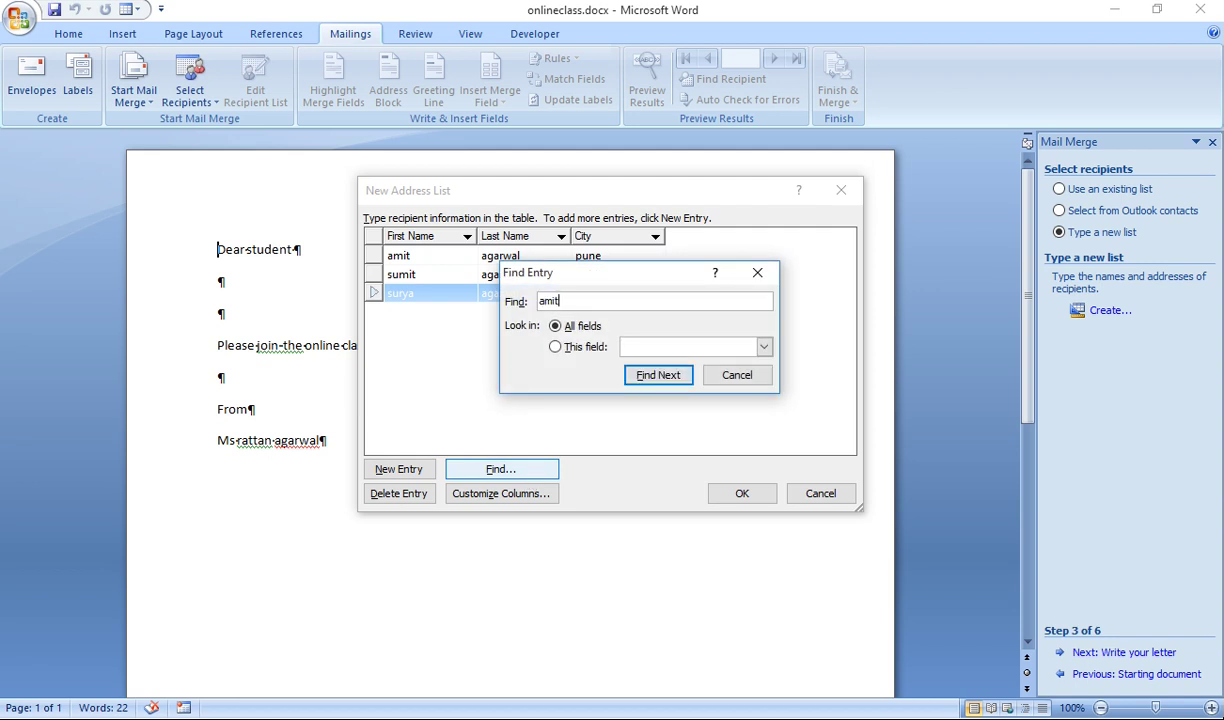
key("Return")
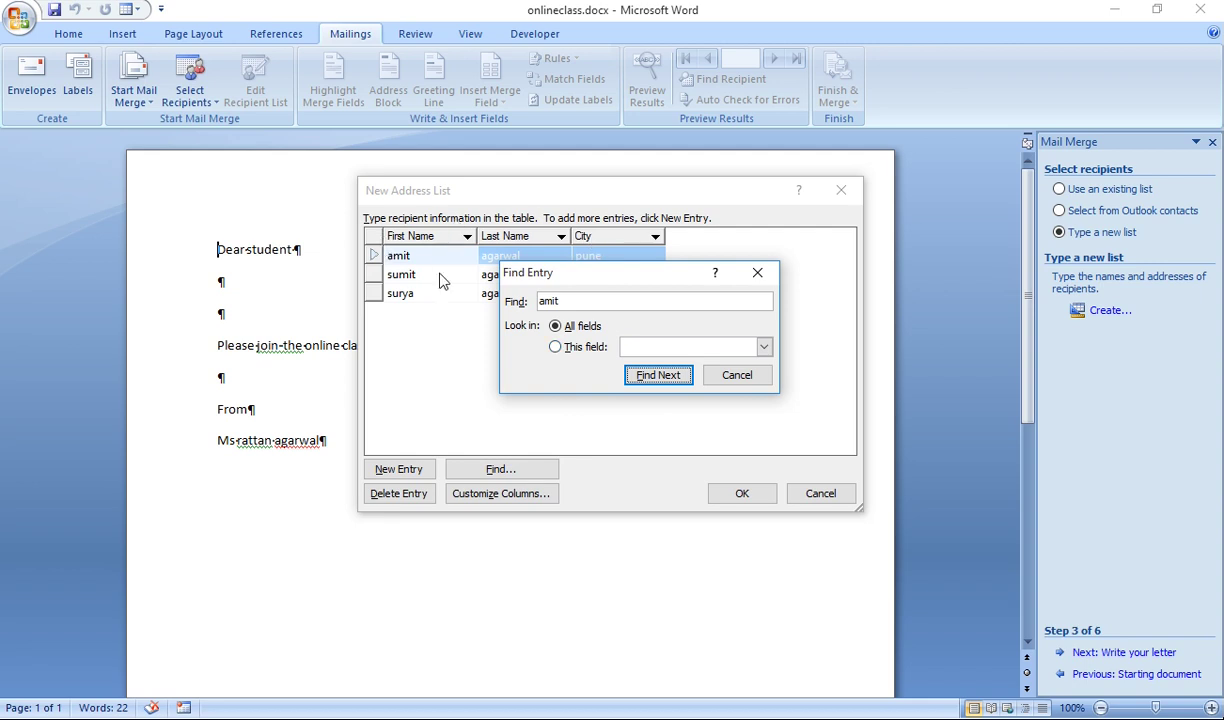
left_click(737, 380)
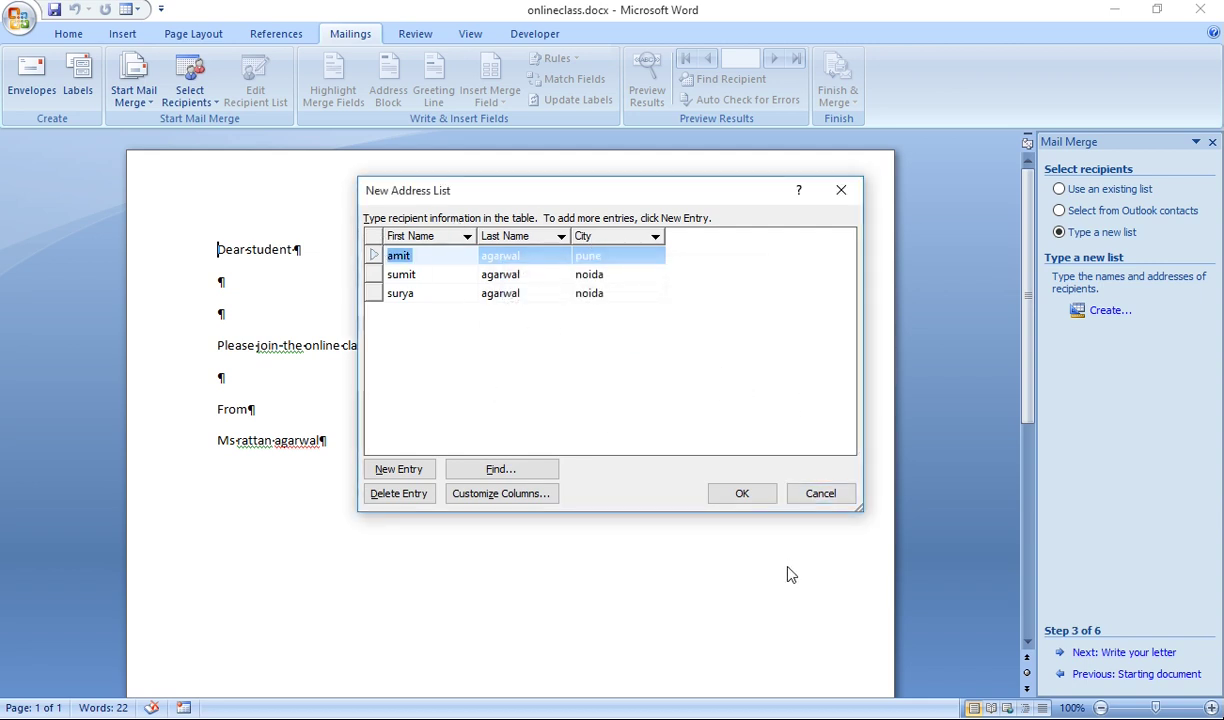
- Finish the address list, save it as dbnew in My Data Sources, and accept all its recipients for the merge
left_click(743, 494)
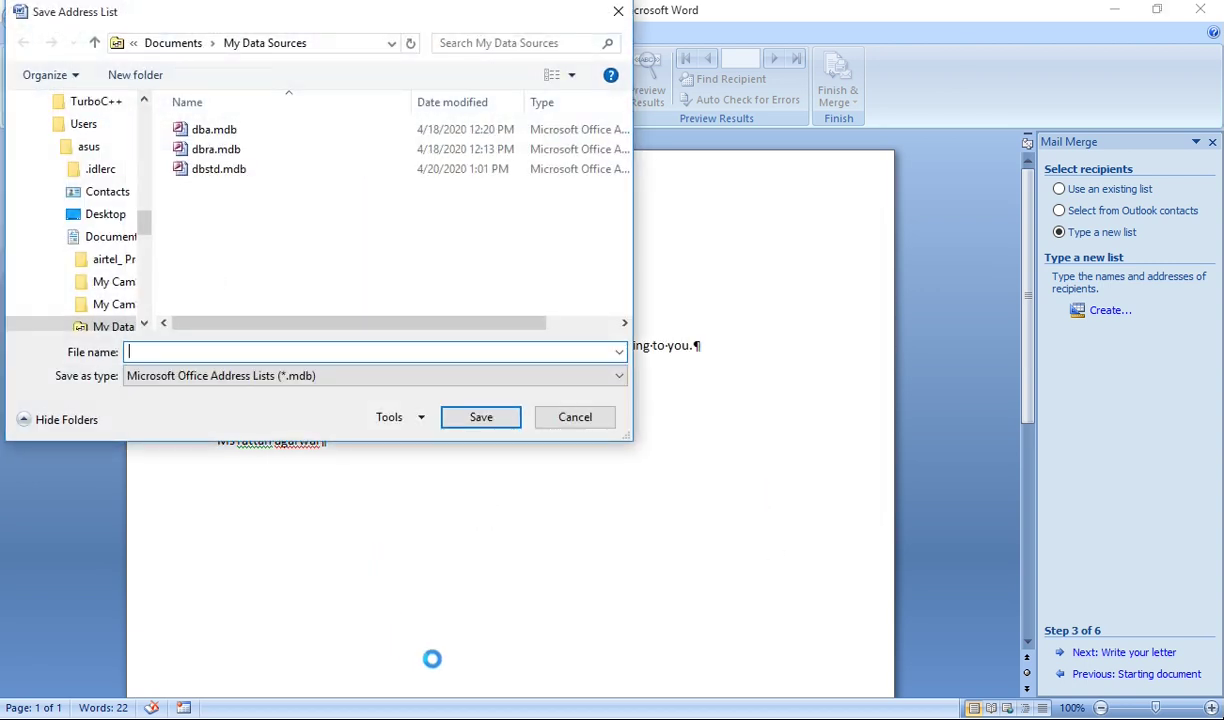
type("d")
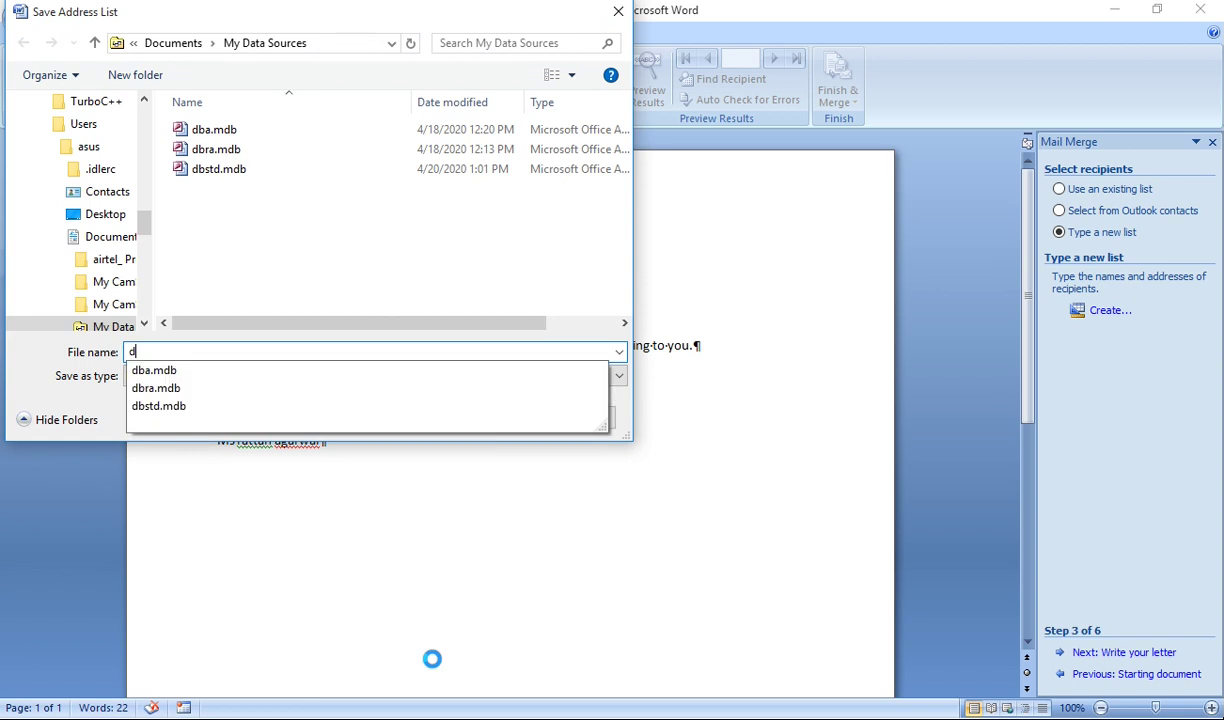
type("bnew")
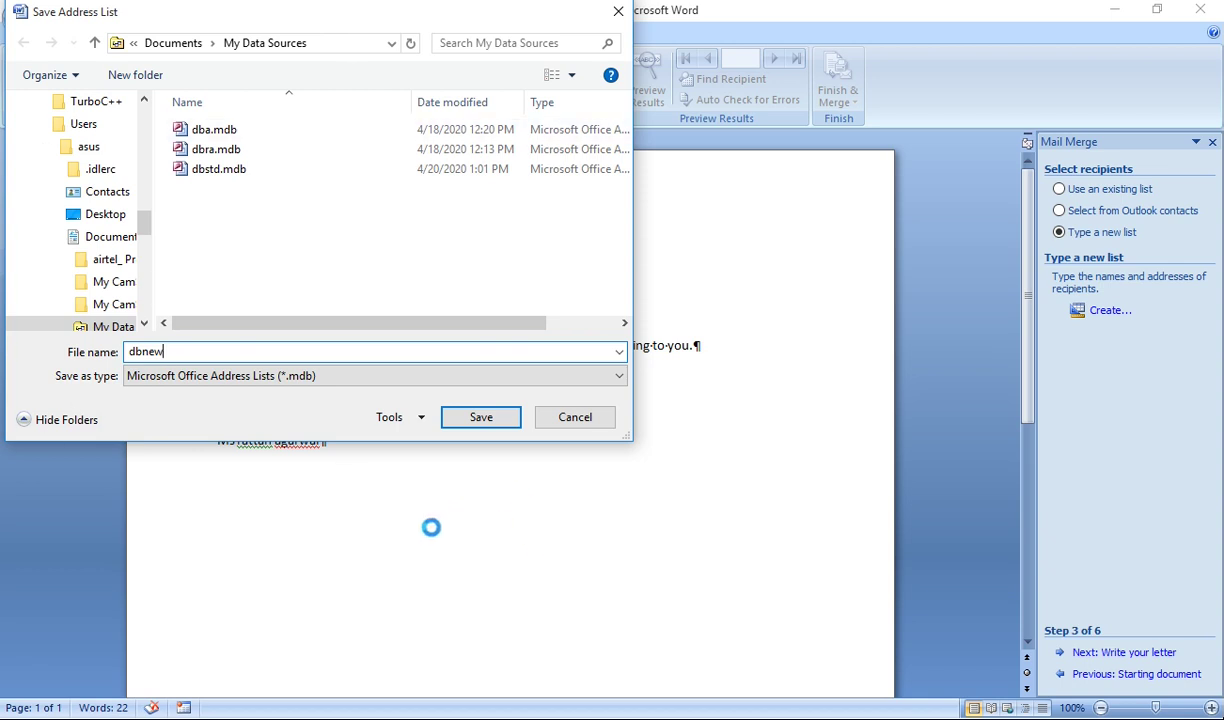
left_click(481, 418)
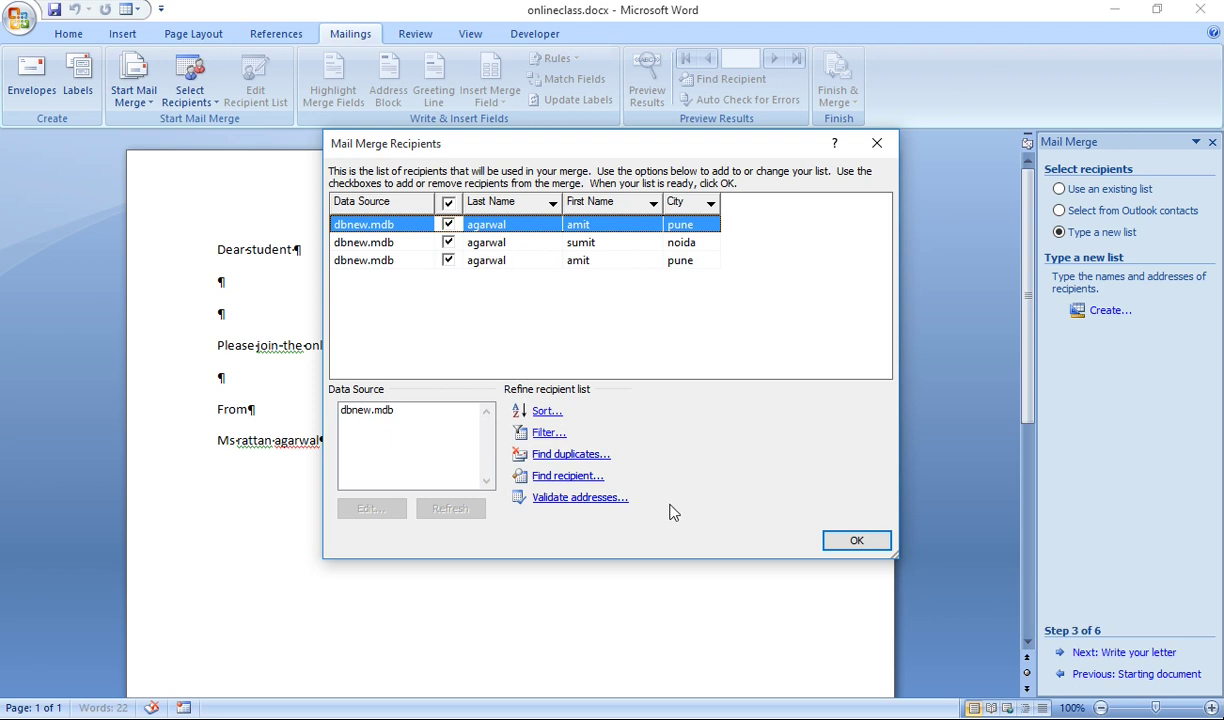
left_click(865, 546)
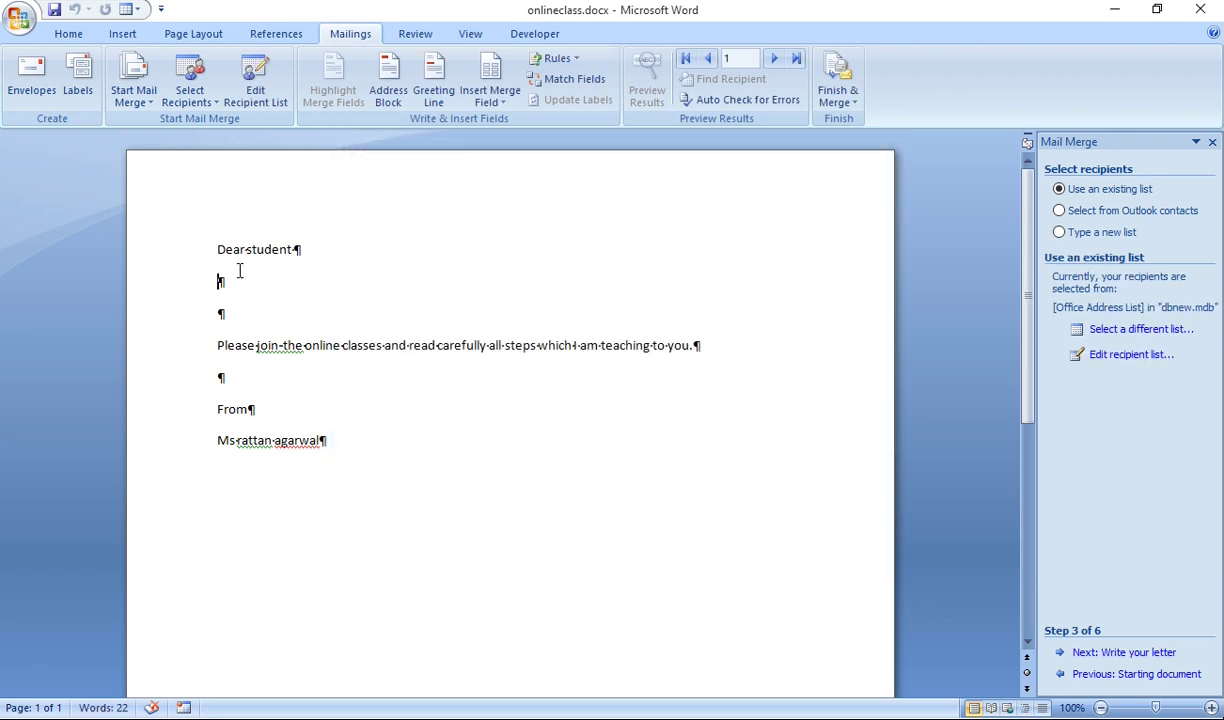
- Insert the First Name, Last Name and City merge fields on the line below "Dear student"
left_click(495, 100)
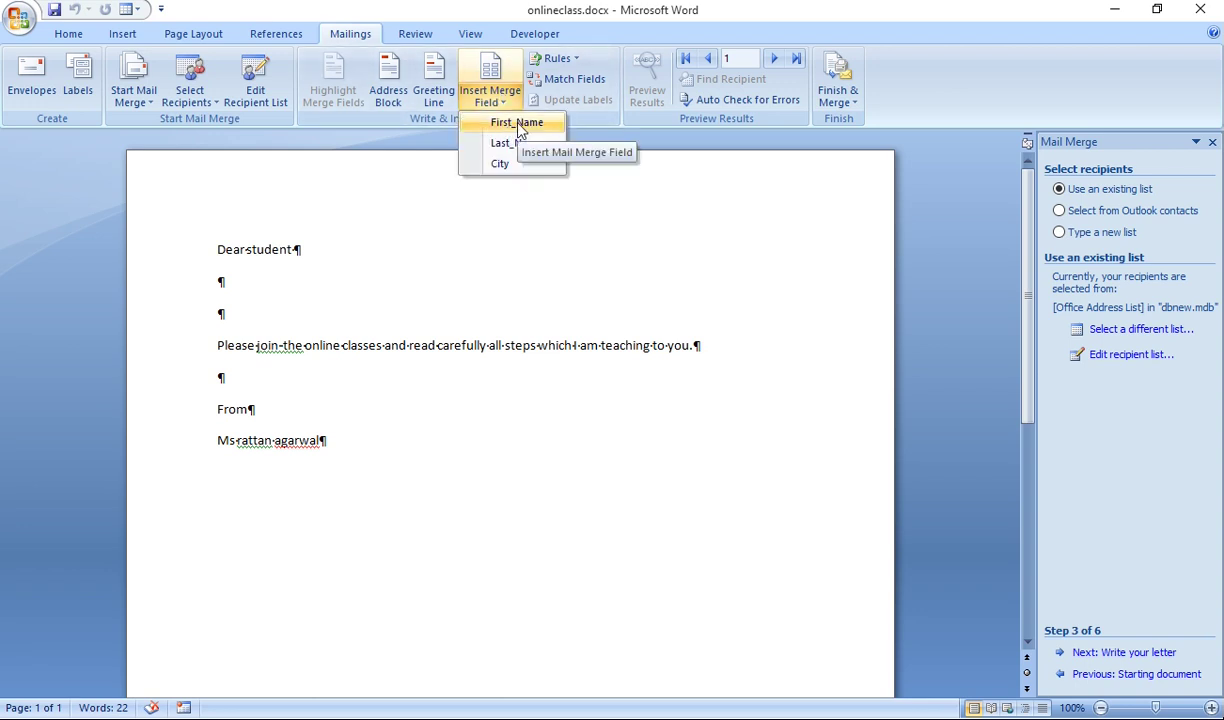
left_click(517, 123)
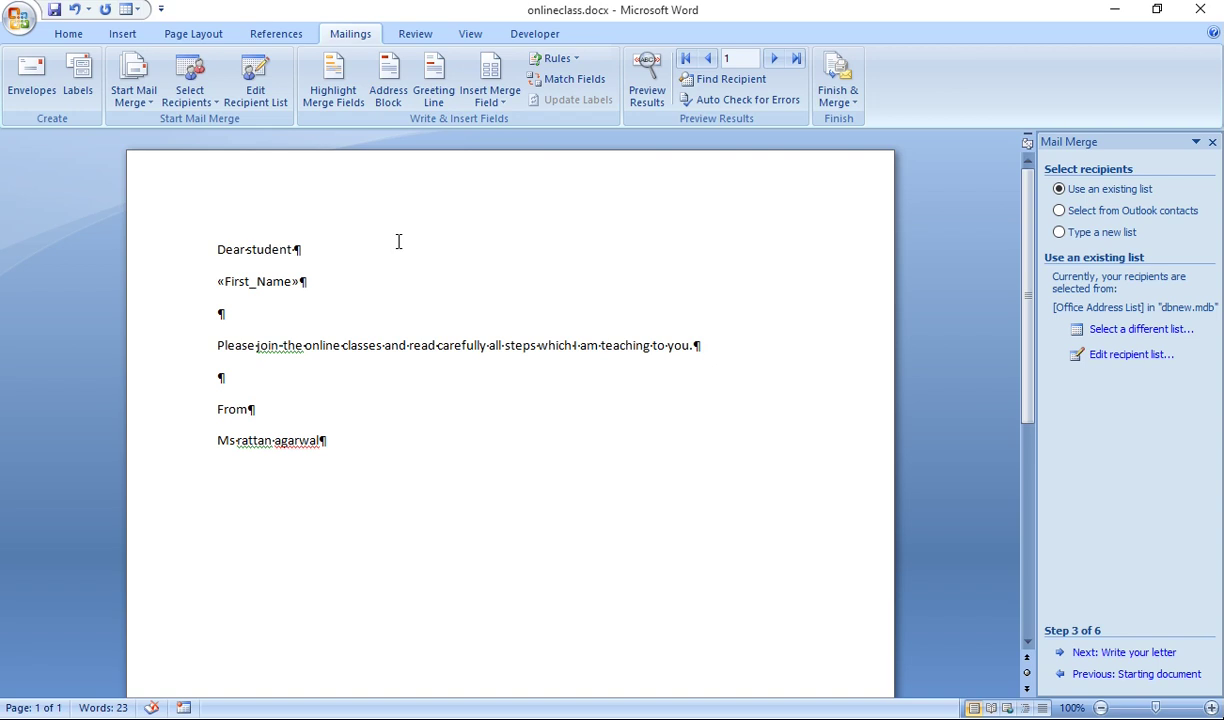
left_click(490, 68)
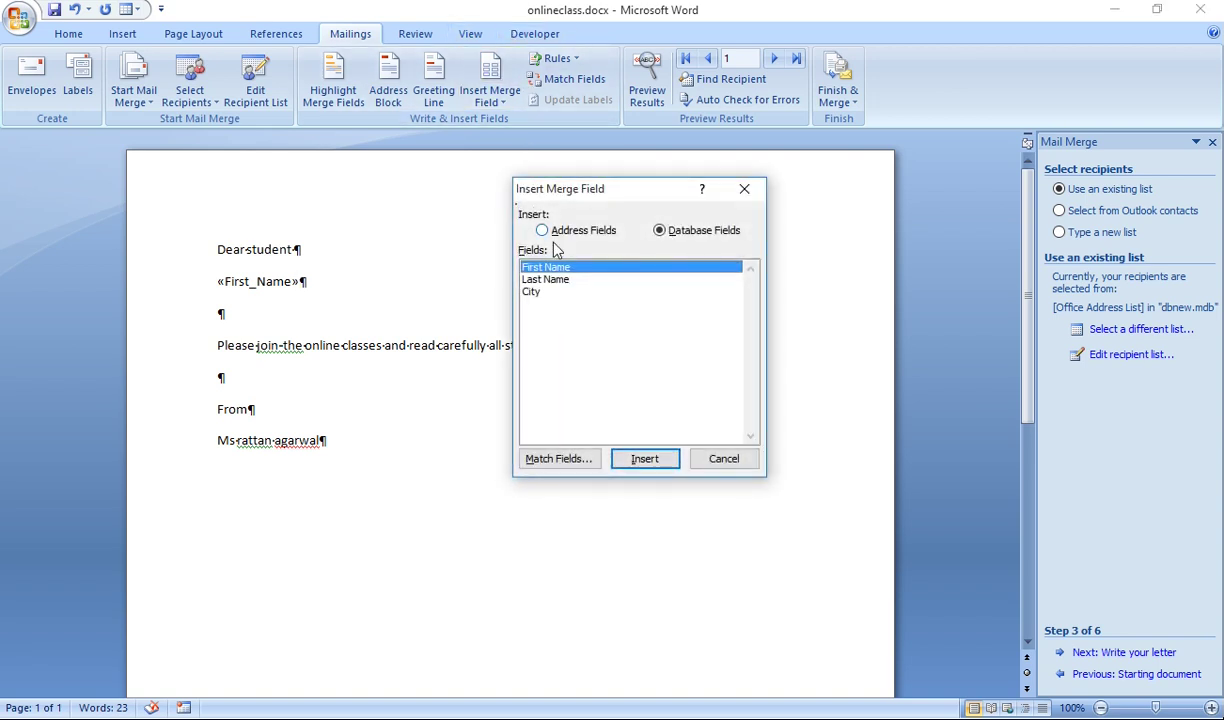
left_click(556, 280)
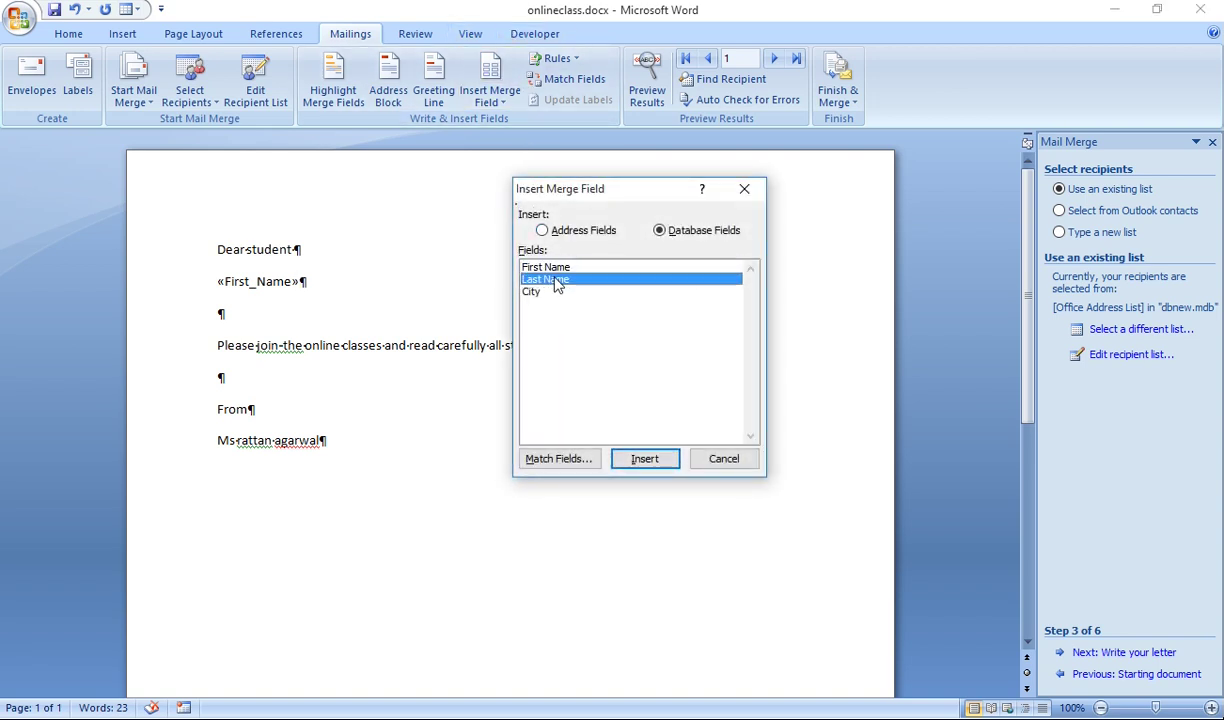
left_click(645, 466)
left_click(531, 292)
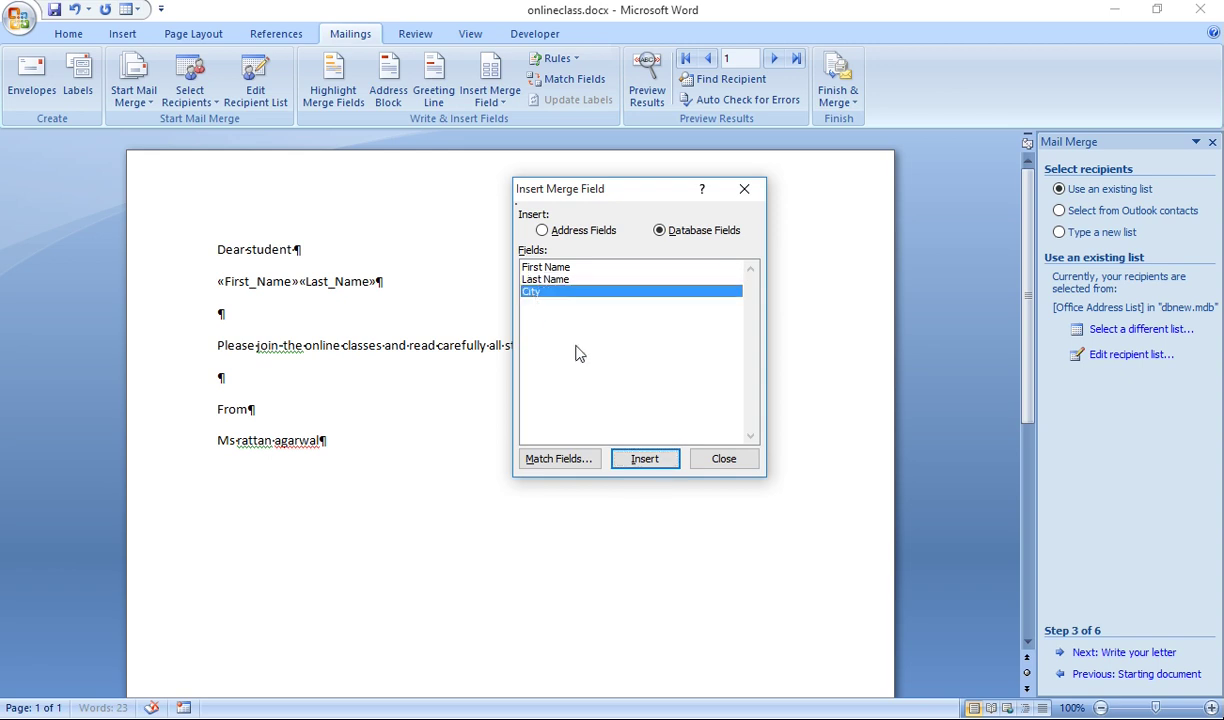
left_click(645, 459)
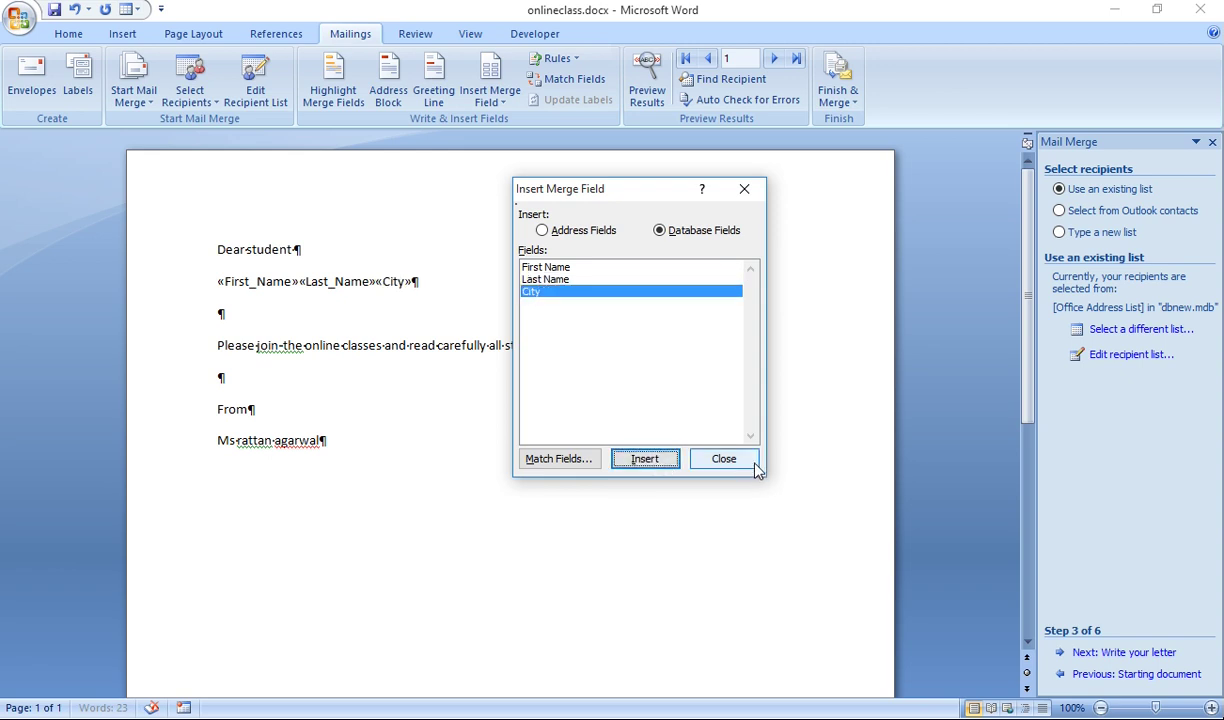
left_click(728, 459)
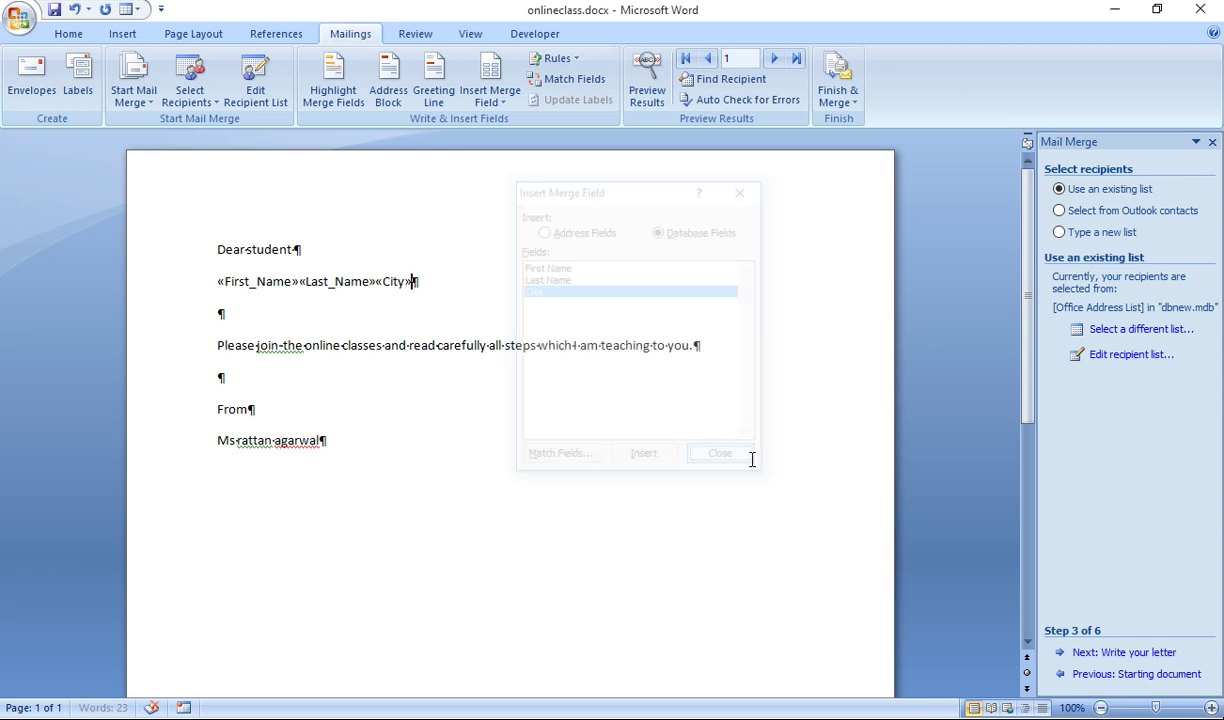
- Add a space between the first name and last name fields, and move the City field onto its own line
left_click(301, 281)
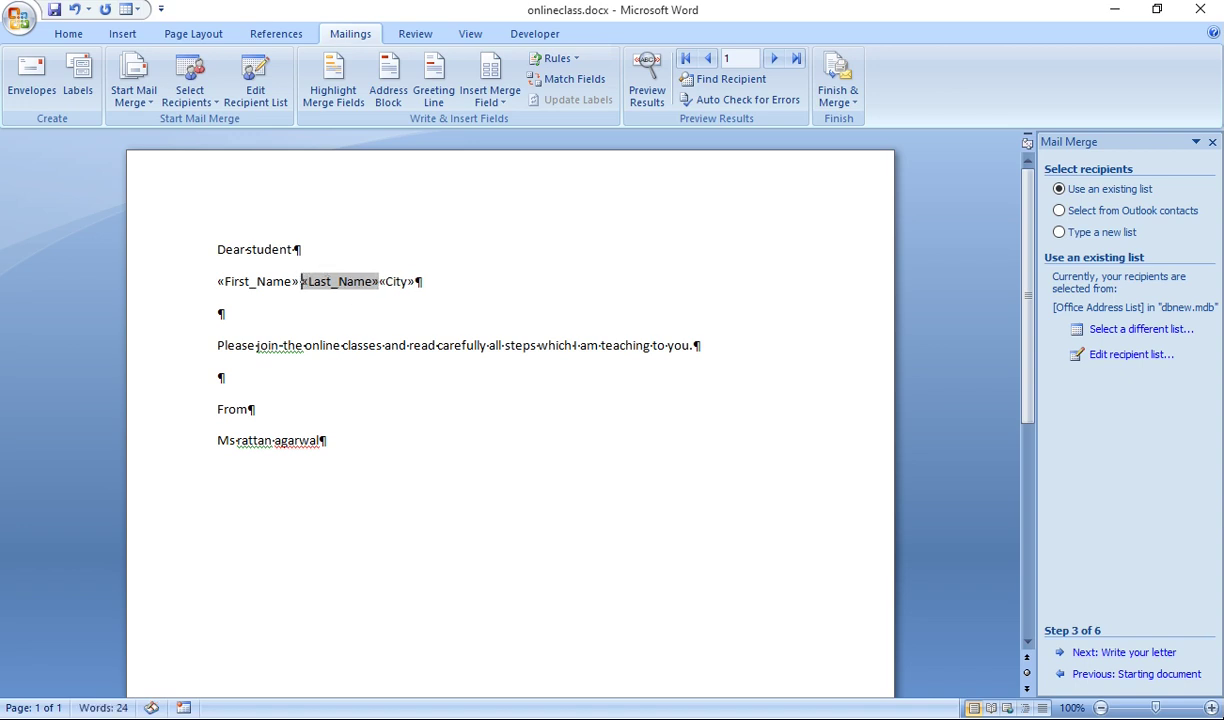
left_click(385, 281)
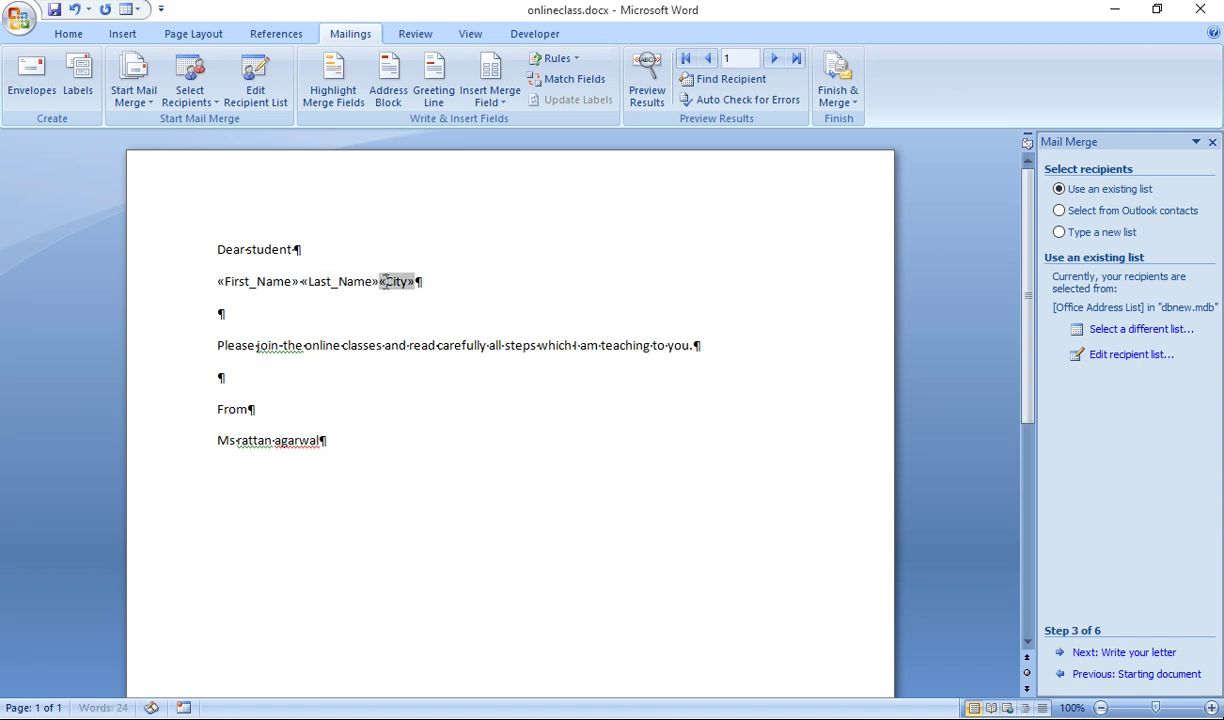
key("Return")
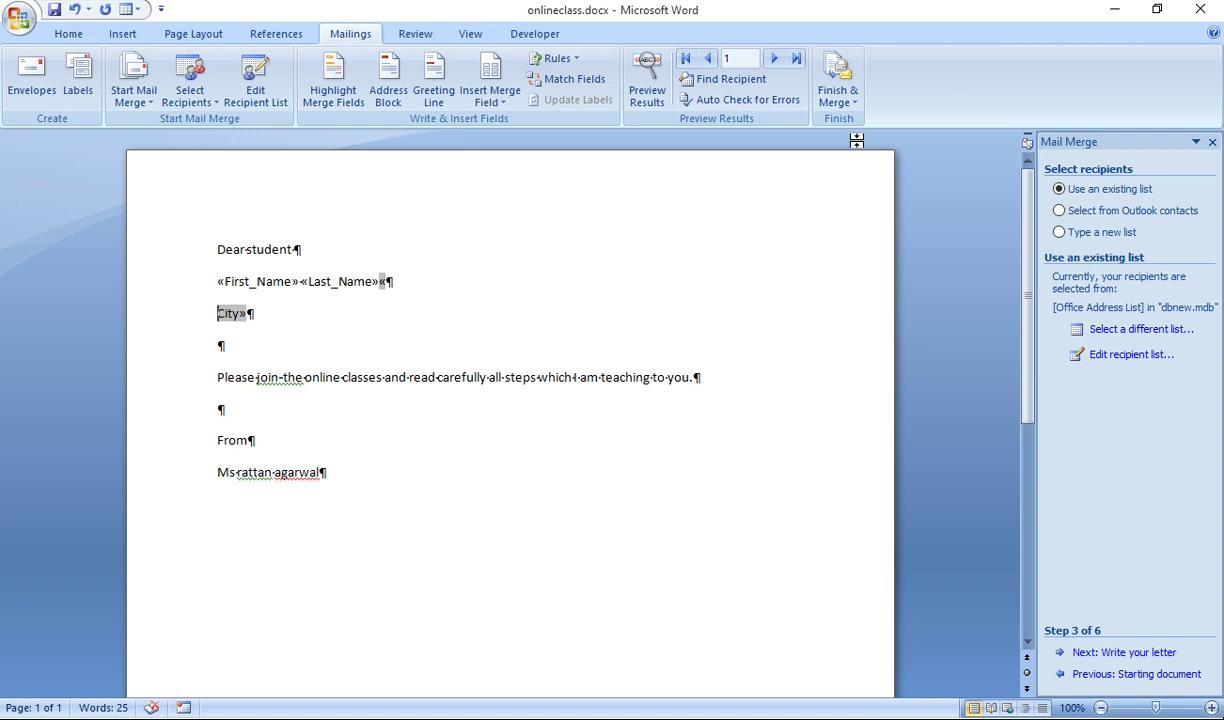
left_click(648, 102)
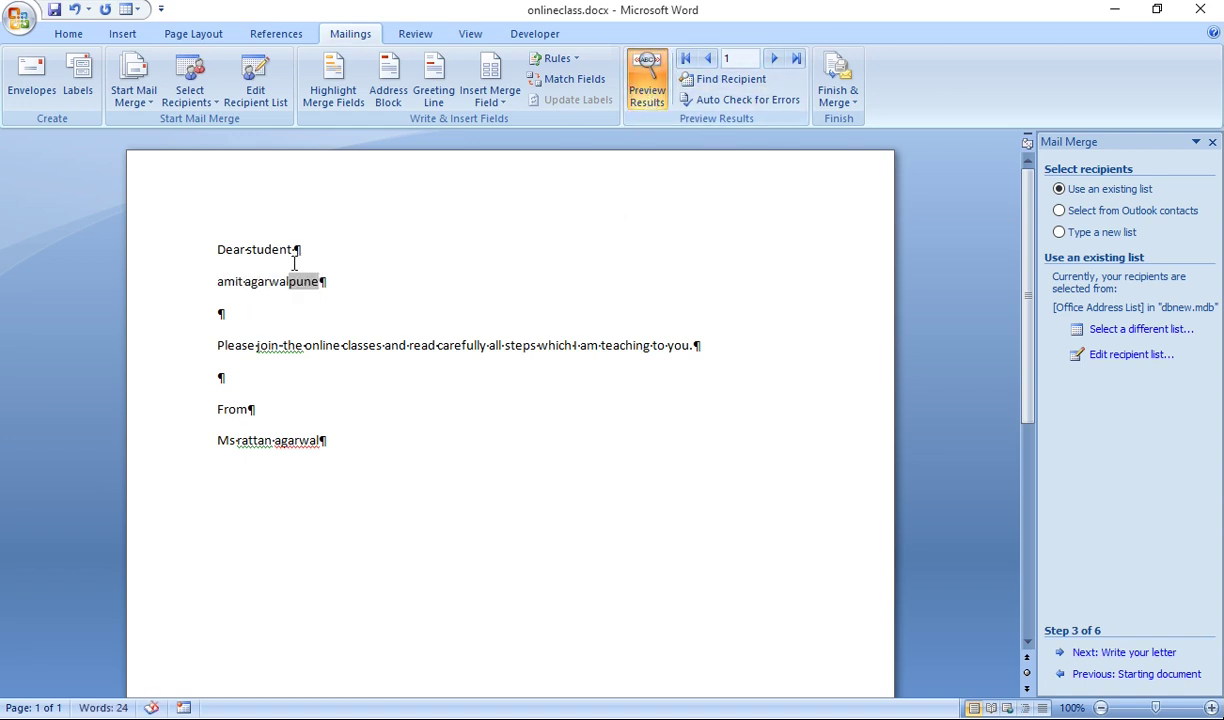
left_click(630, 100)
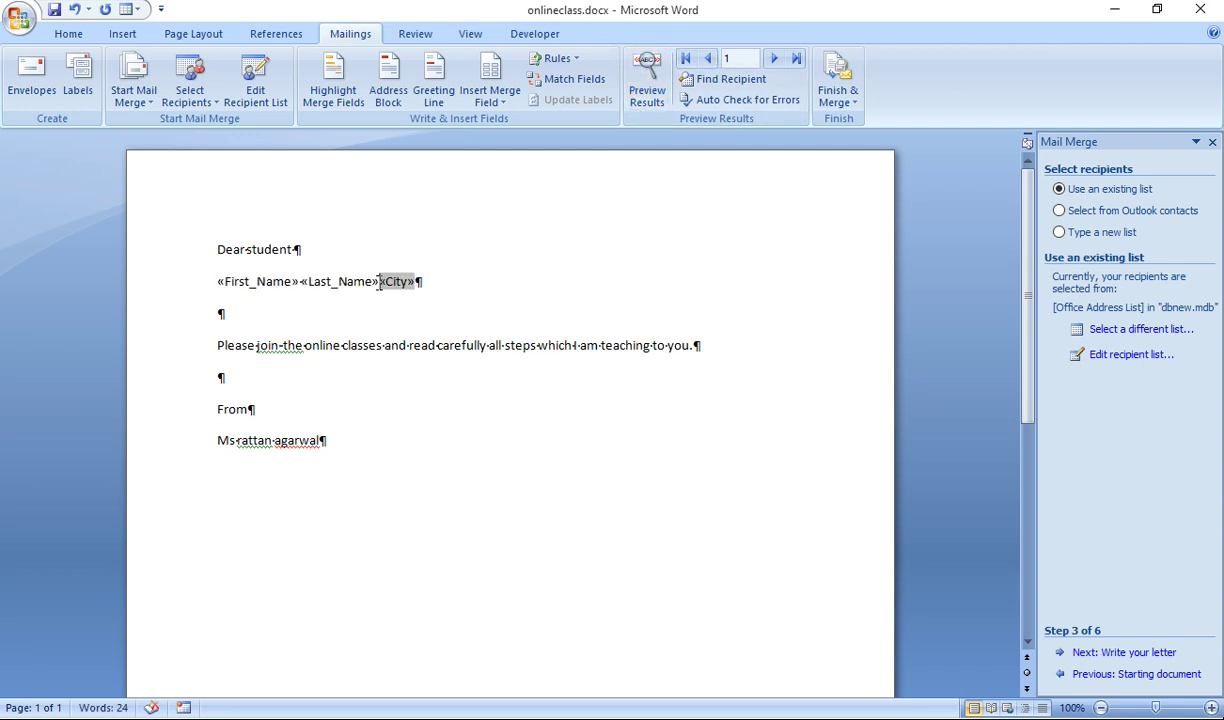
key("Return")
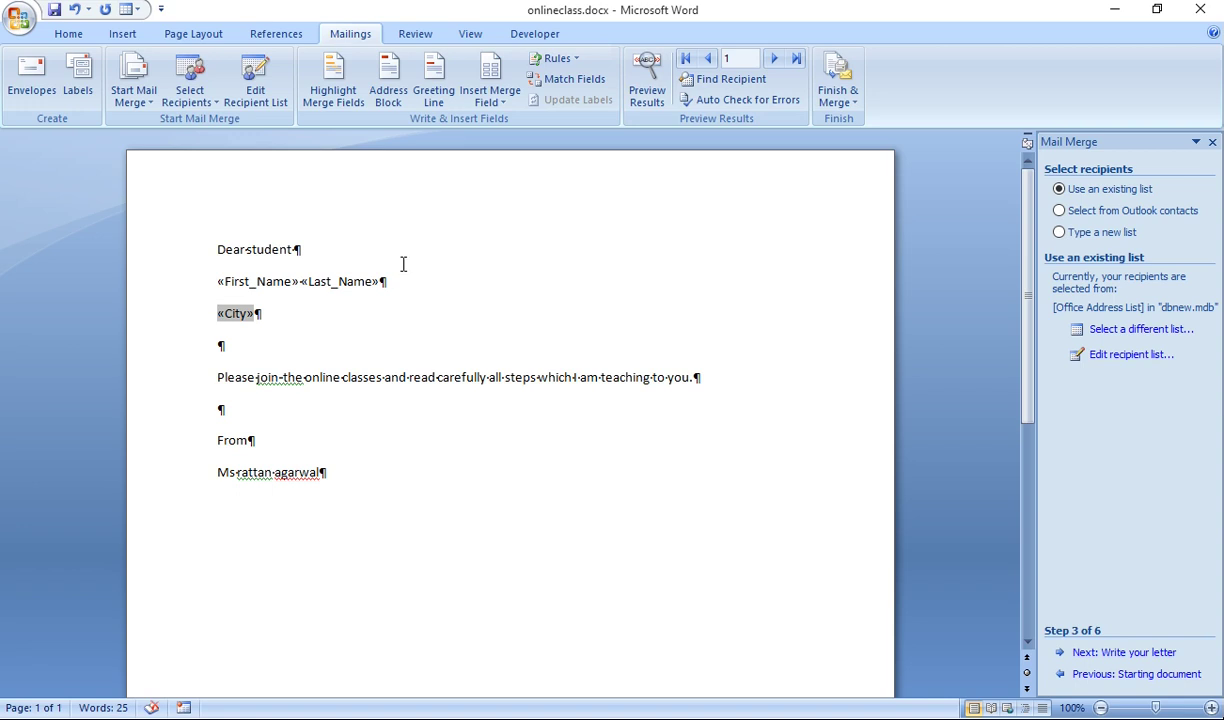
- Preview the merge results in the letter and advance to the third recipient's record
left_click(650, 85)
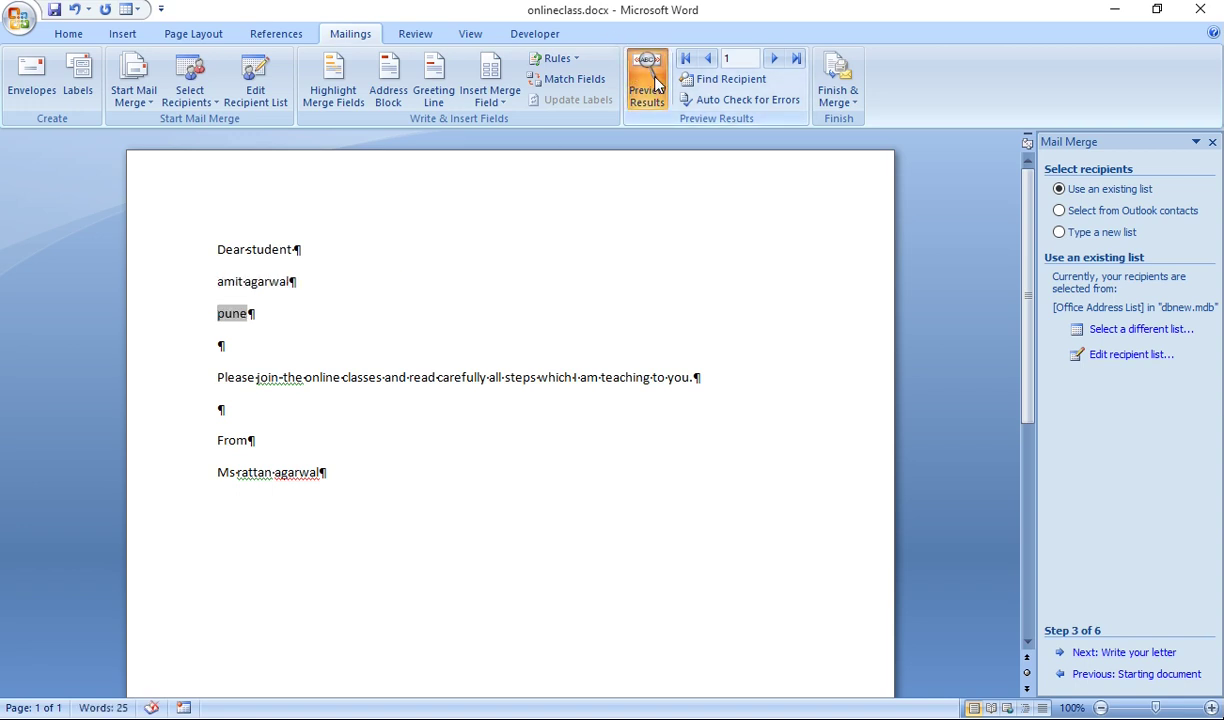
left_click(776, 60)
left_click(776, 60)
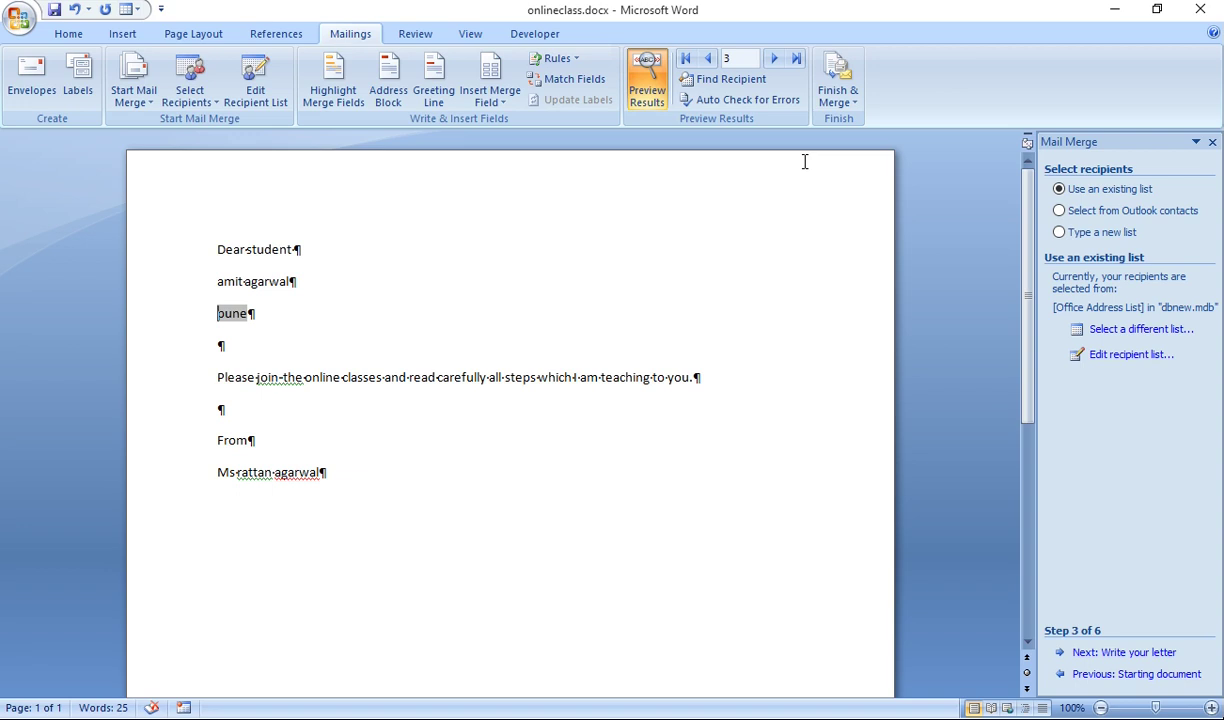
- Merge all records into a new document of individual letters and look through its pages
left_click(842, 92)
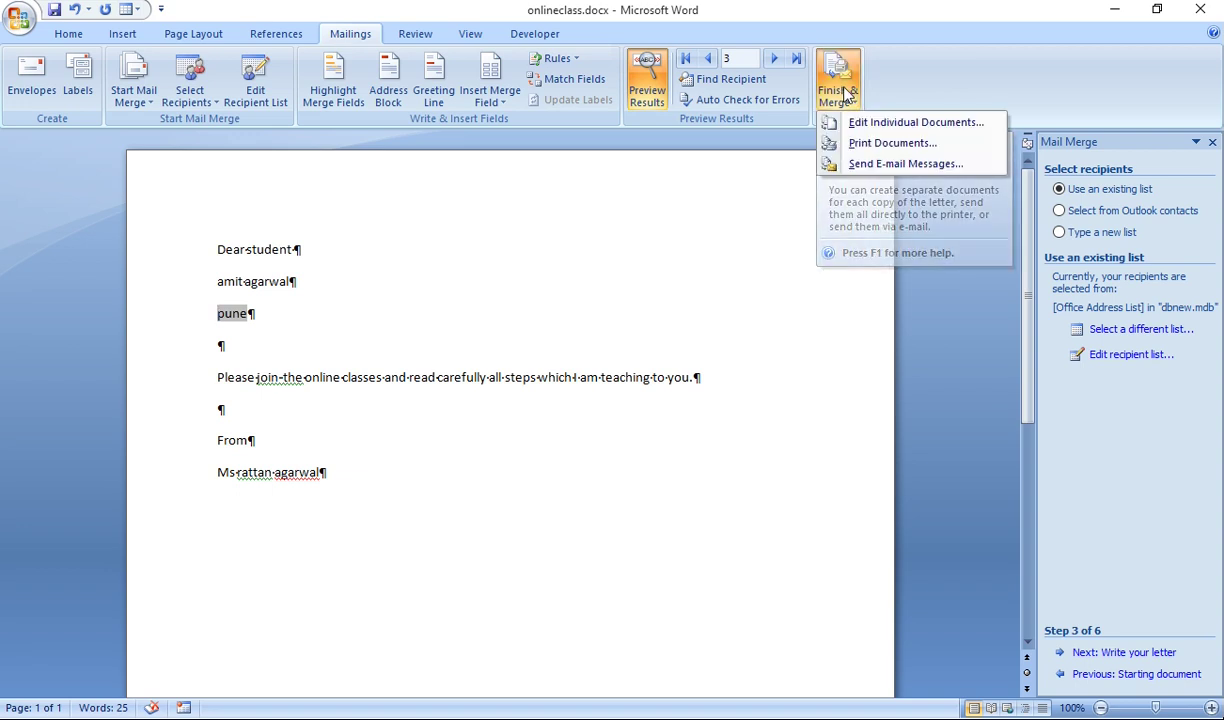
left_click(877, 125)
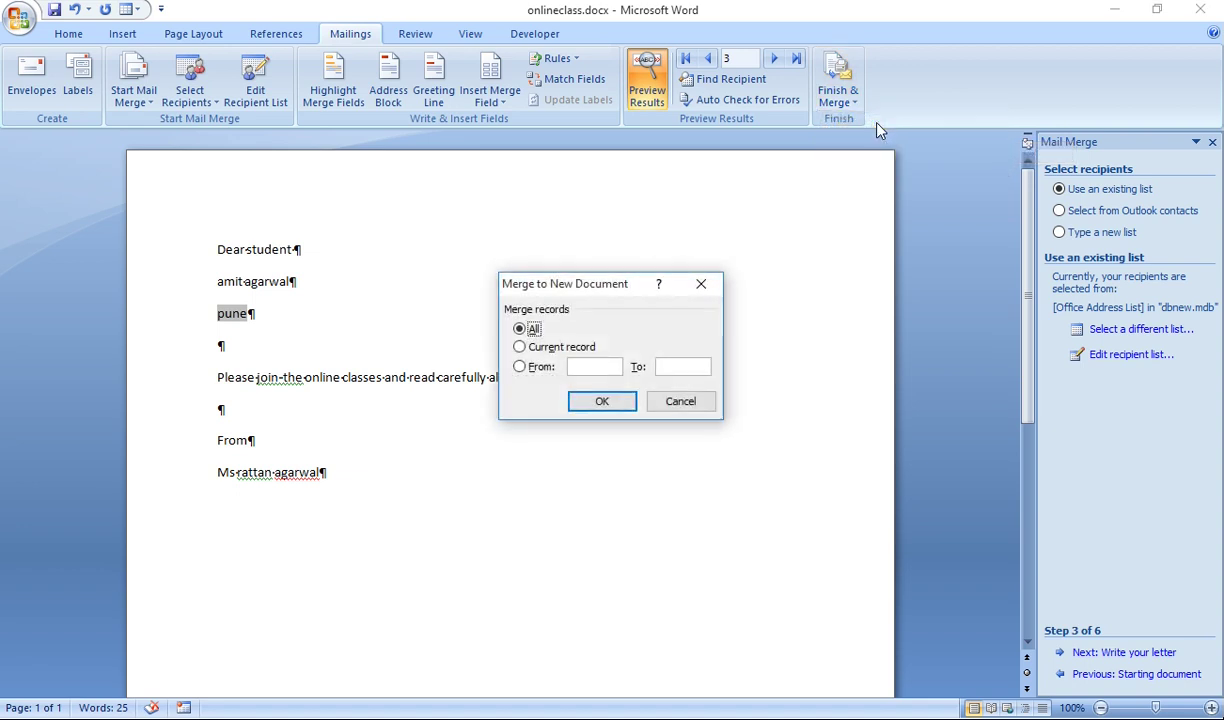
left_click(604, 401)
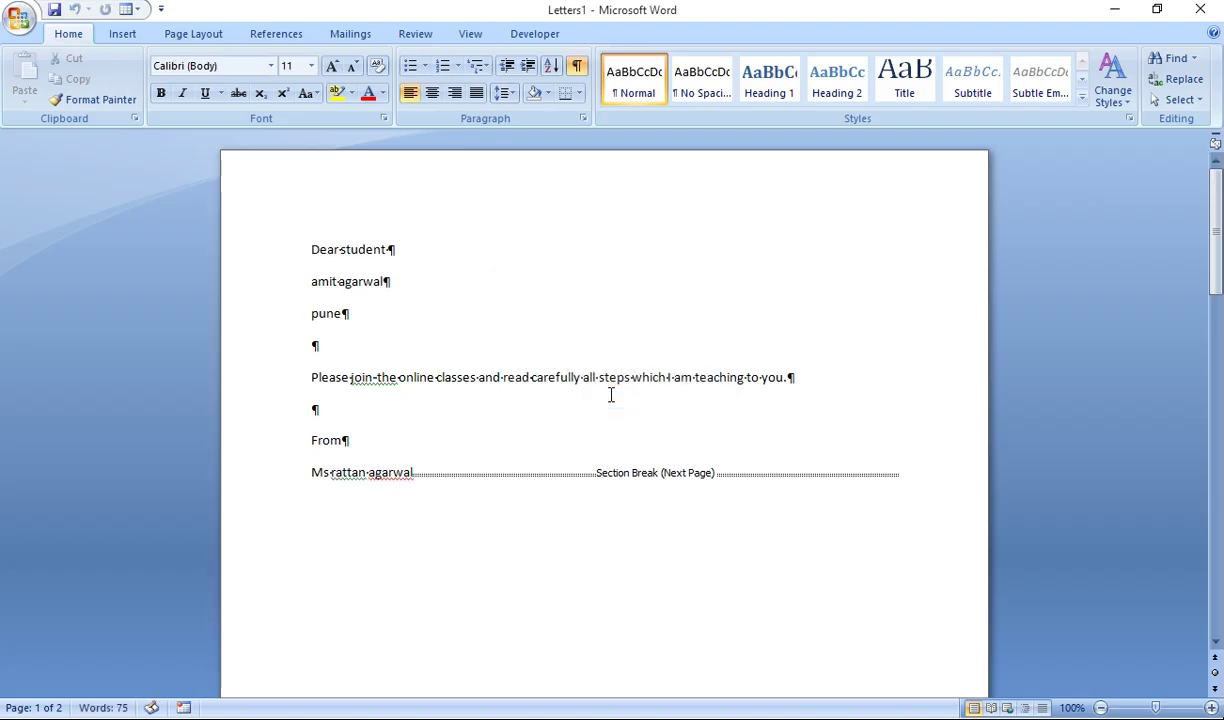
left_click(1216, 524)
left_click(1216, 524)
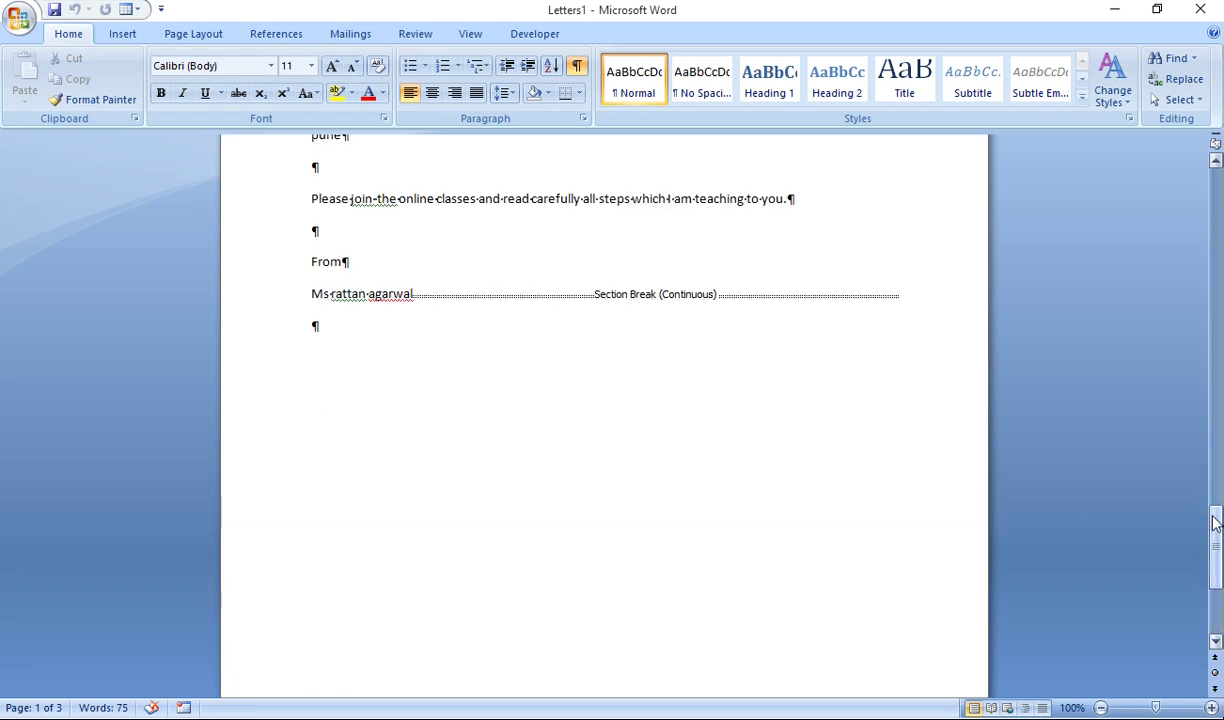
left_click(1217, 185)
left_click(1217, 185)
left_click(1217, 185)
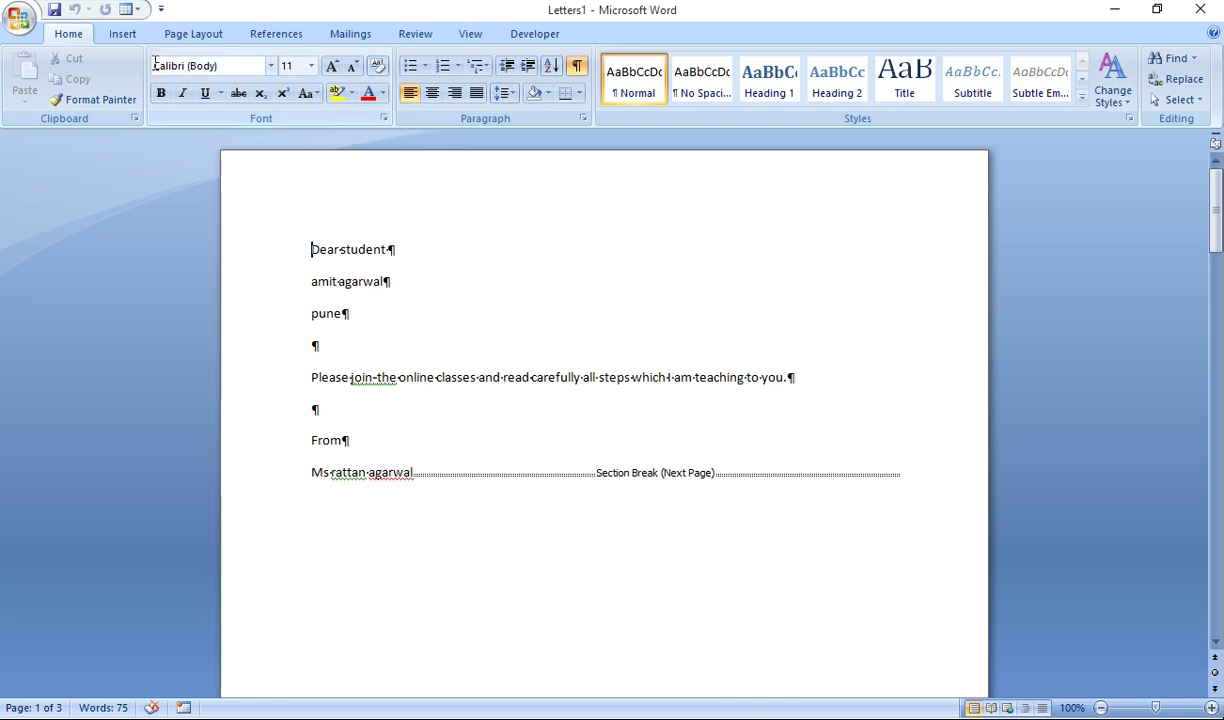
- Run the spelling and grammar check on the merged letters, ignore the first letter's three flagged items once each, and close the check
left_click(417, 38)
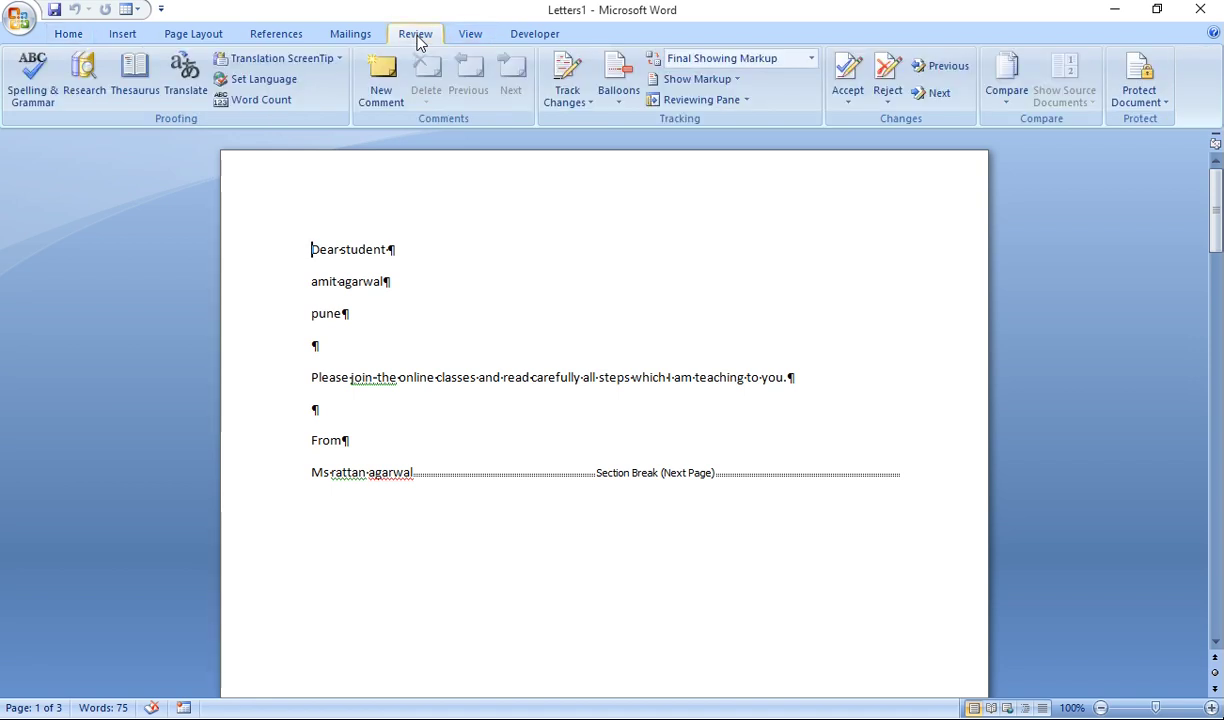
left_click(27, 87)
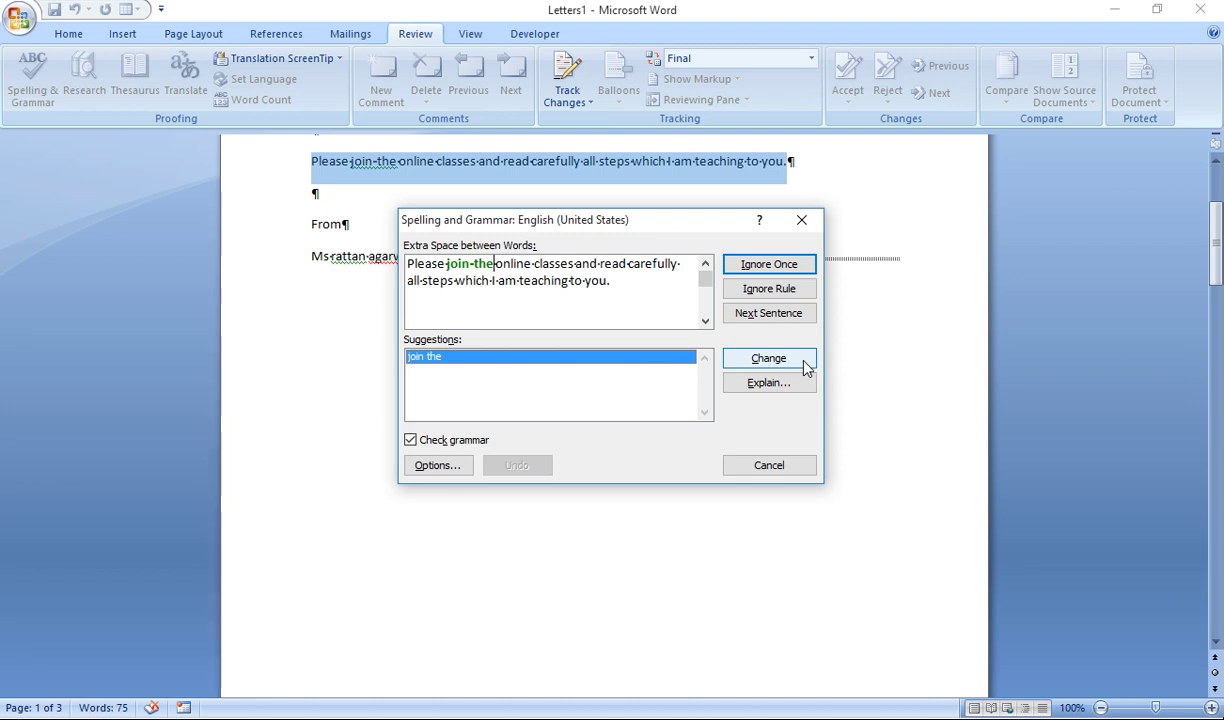
left_click(778, 264)
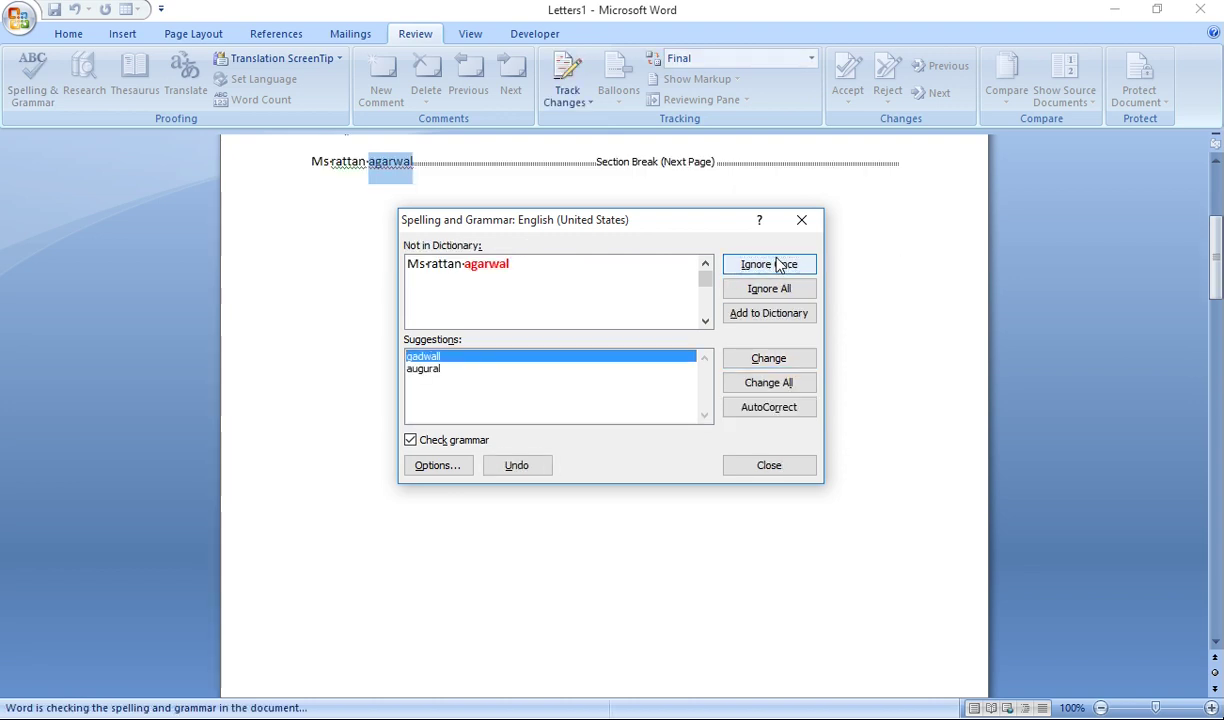
left_click(778, 264)
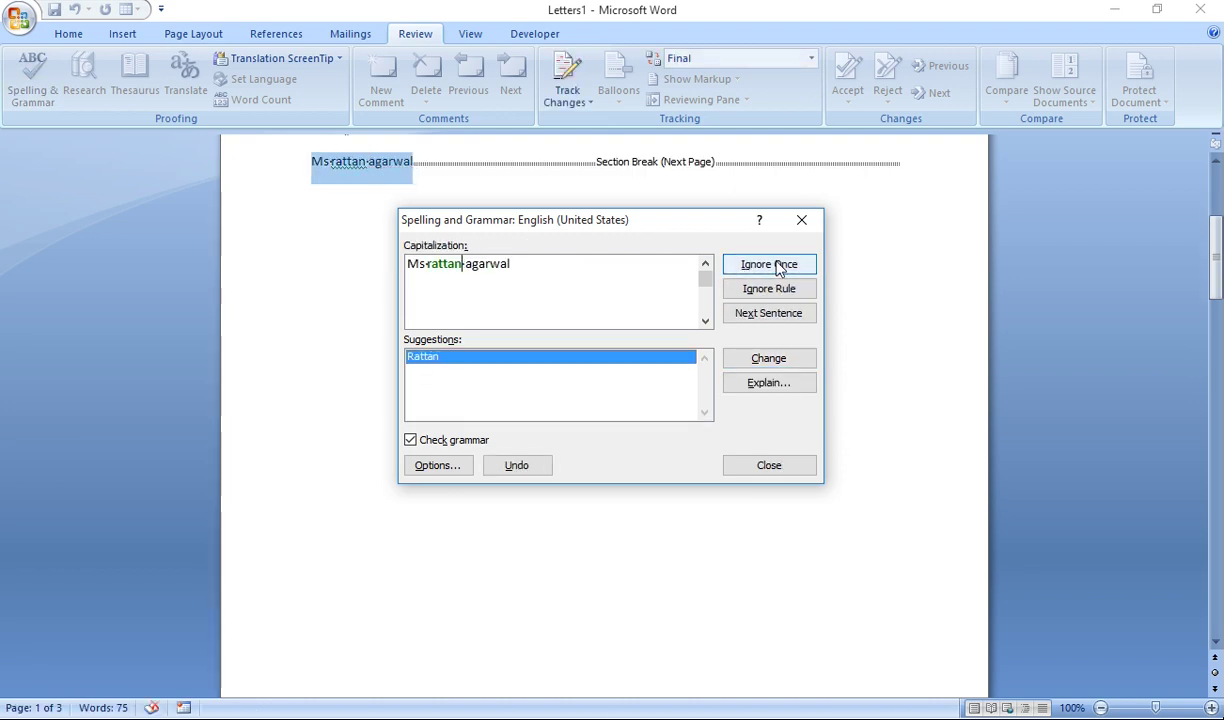
left_click(778, 264)
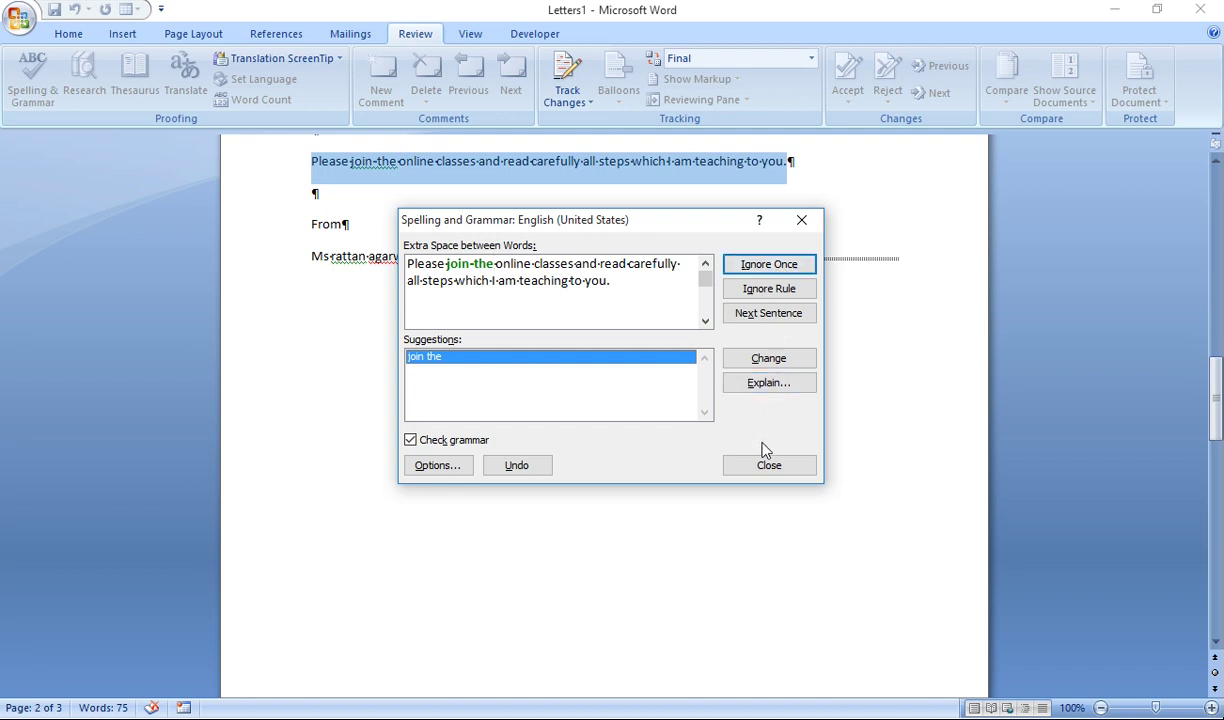
left_click(773, 470)
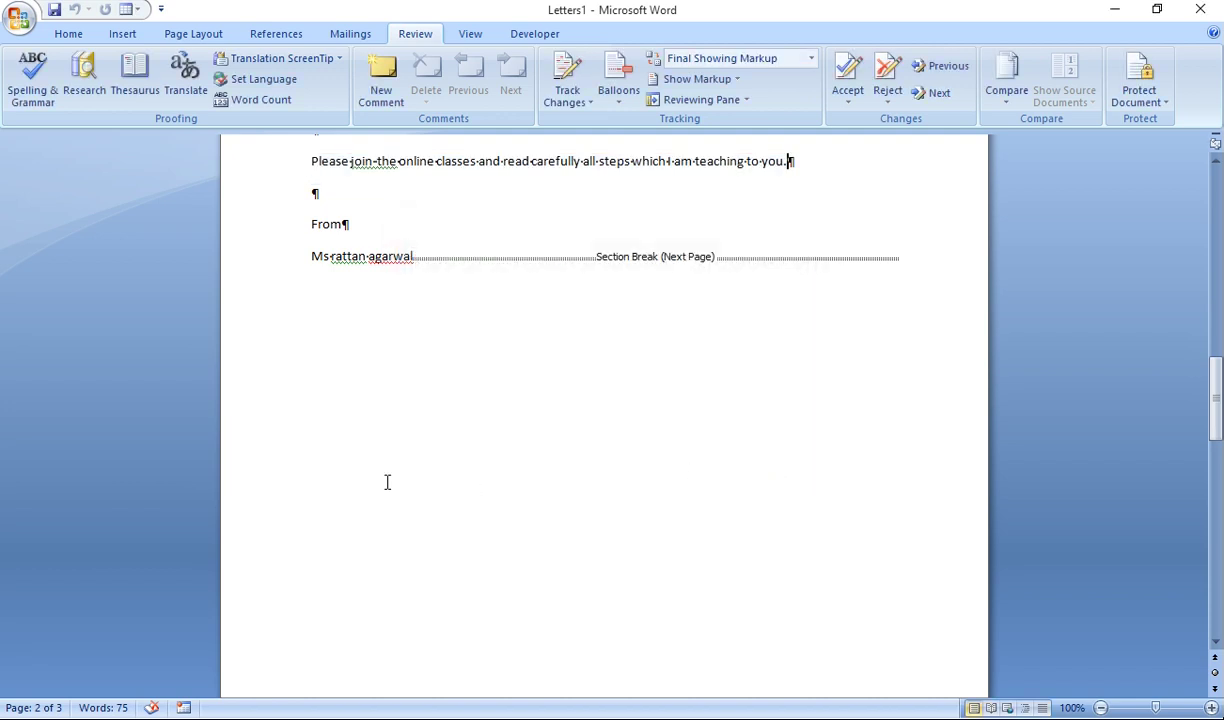
- Look up synonyms for the word "read" in the letter's body sentence with the Thesaurus
left_click(137, 88)
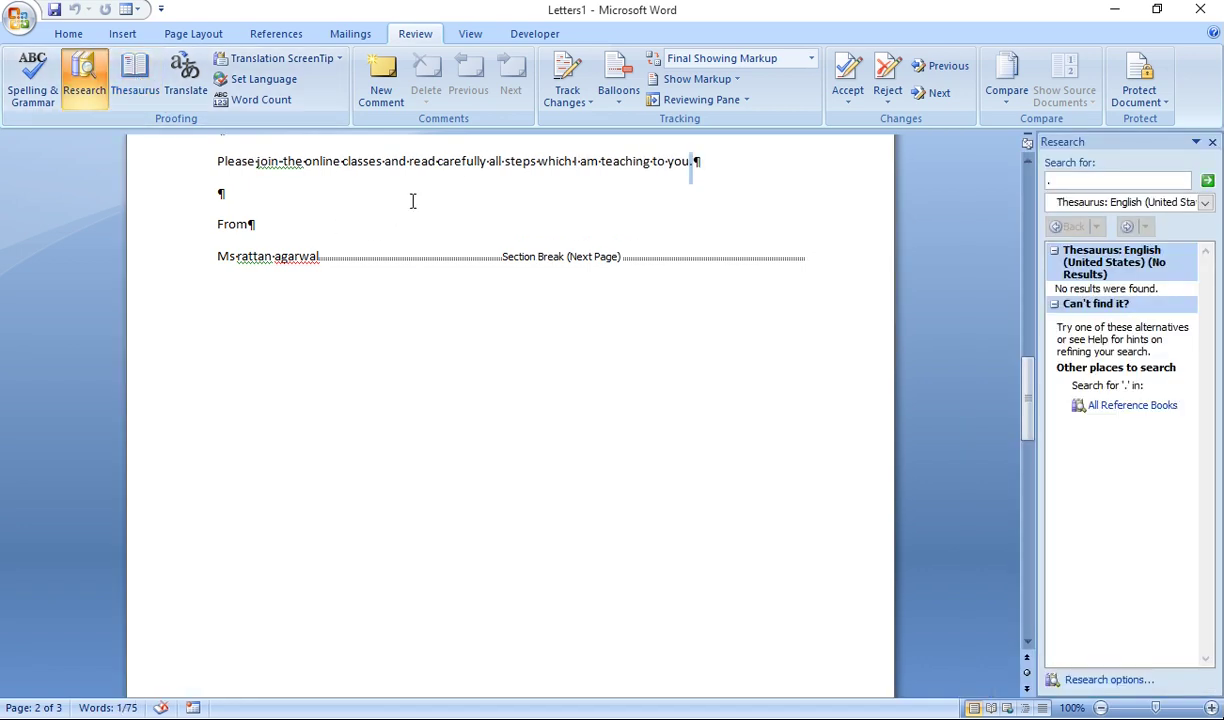
left_click_drag(410, 162, 437, 172)
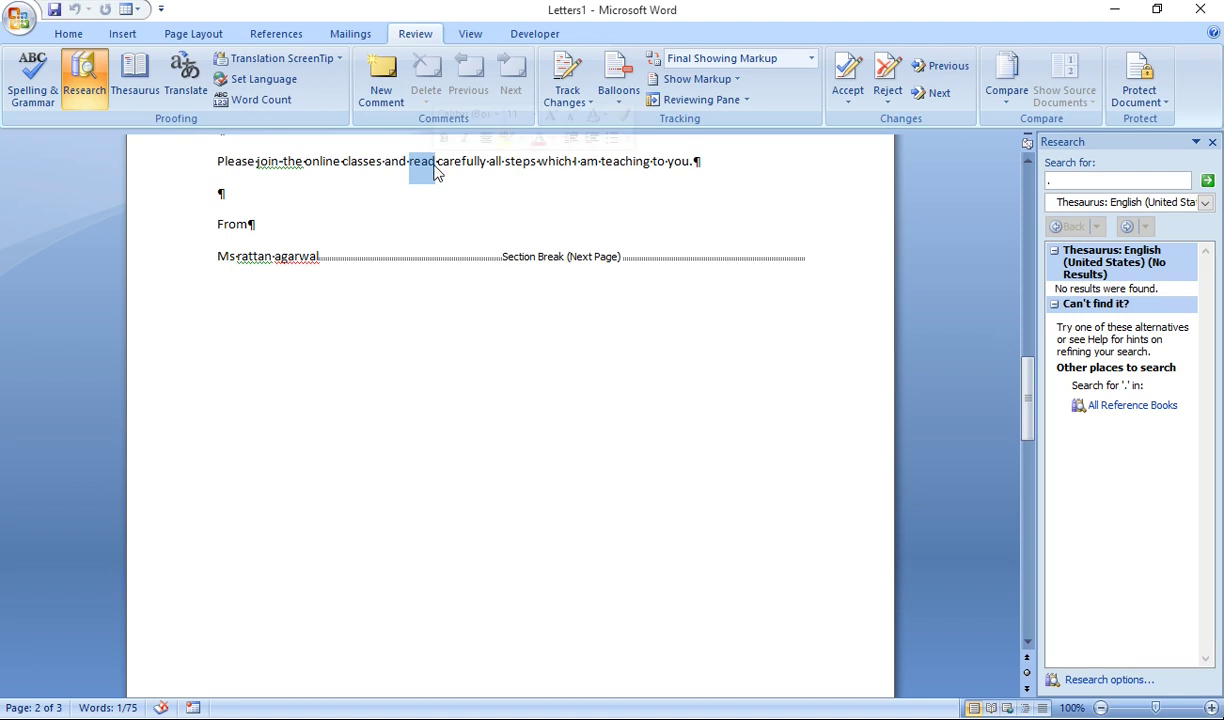
left_click(136, 90)
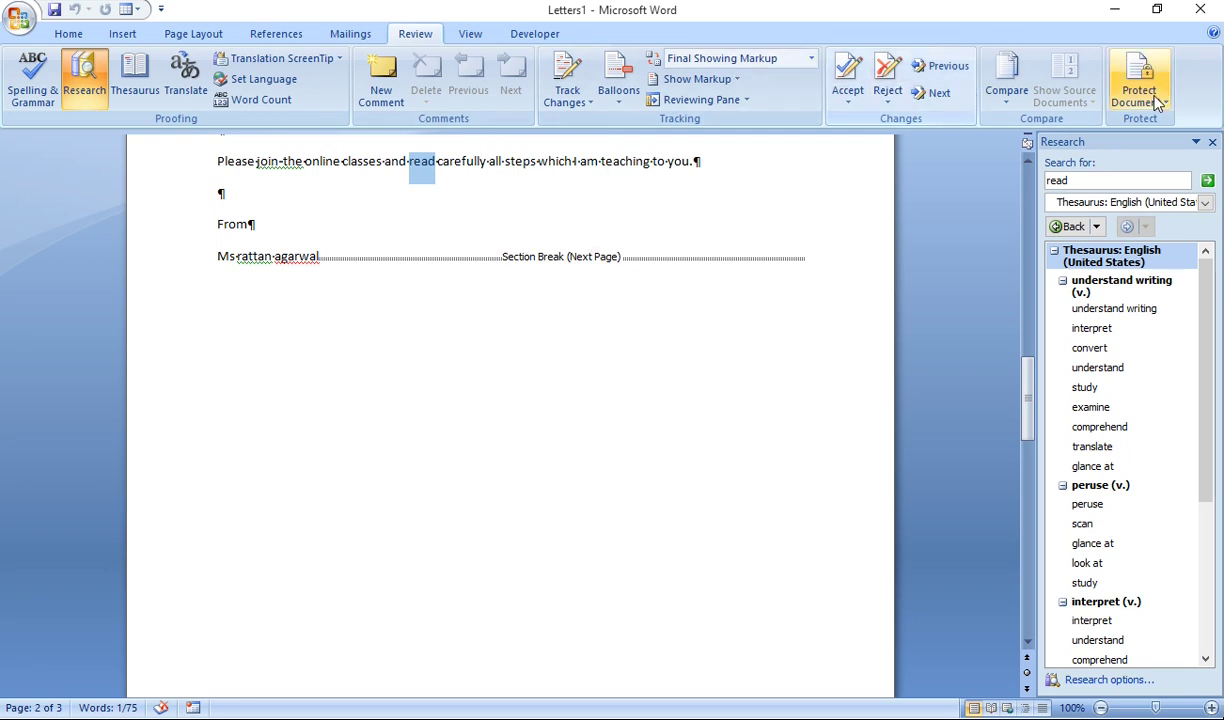
- View the merged letters in Full Screen Reading and return to the regular page view
left_click(472, 34)
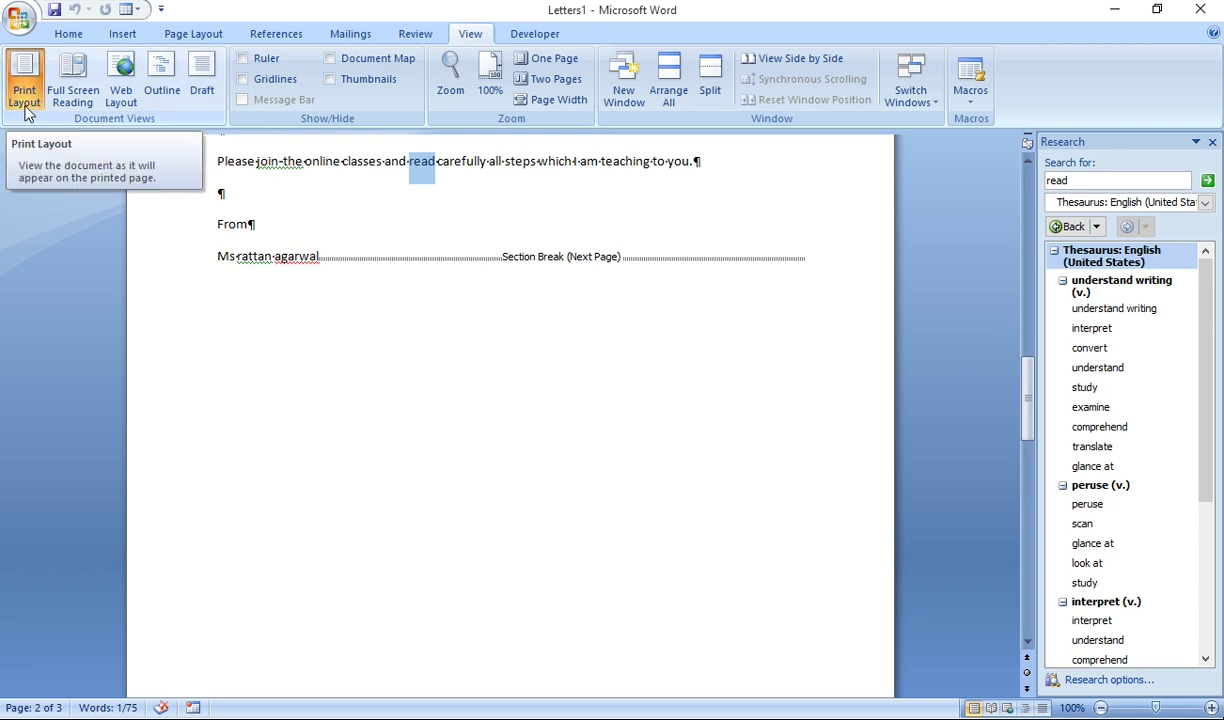
left_click(76, 88)
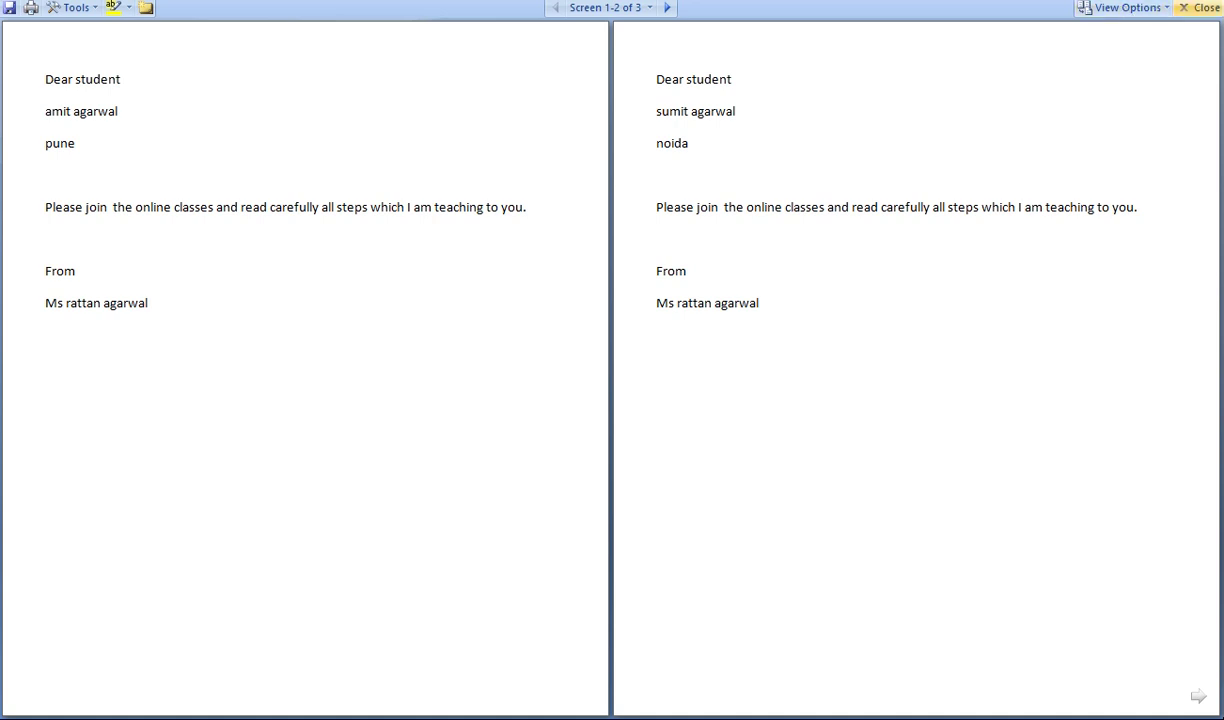
left_click(1200, 7)
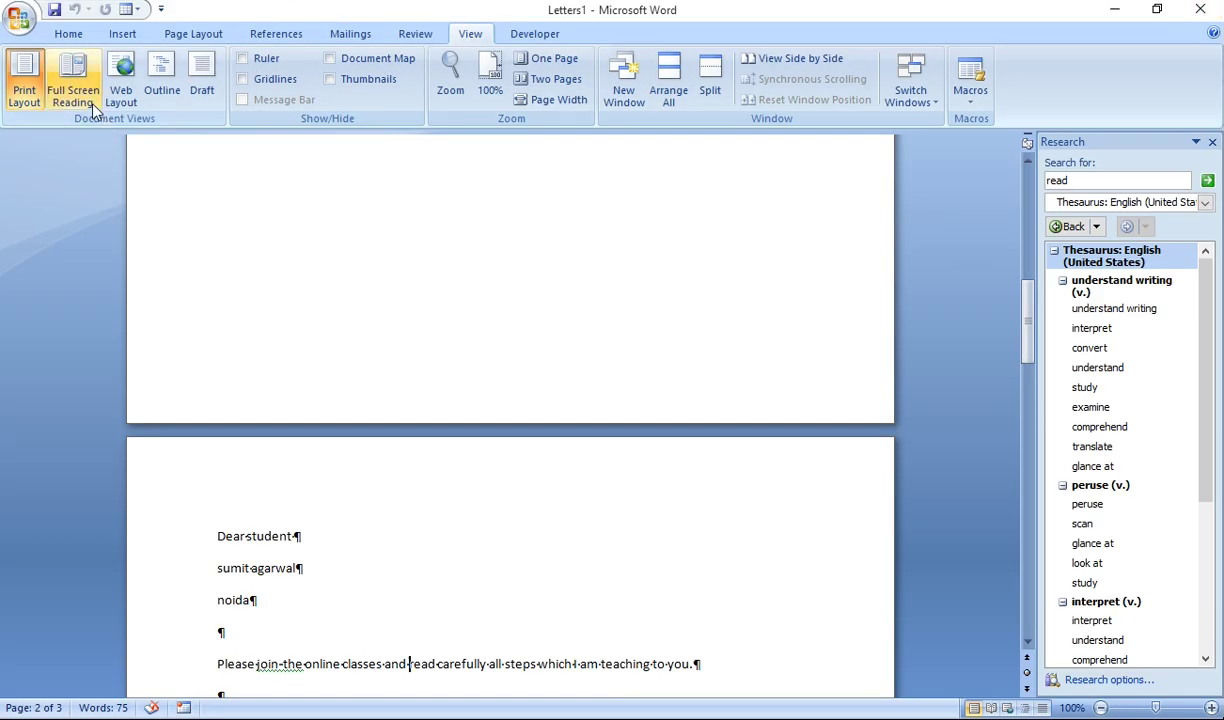
- Switch the merged letters to Web Layout and close the Research pane, keeping the document open
left_click(121, 70)
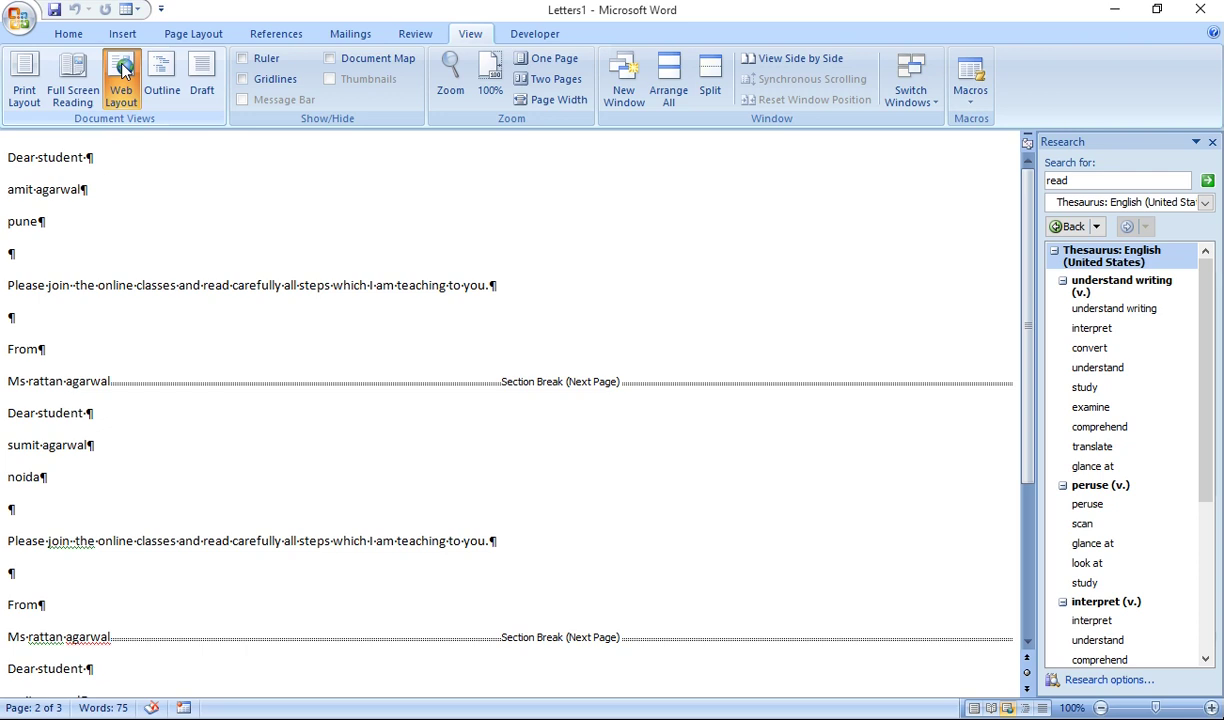
left_click(1203, 12)
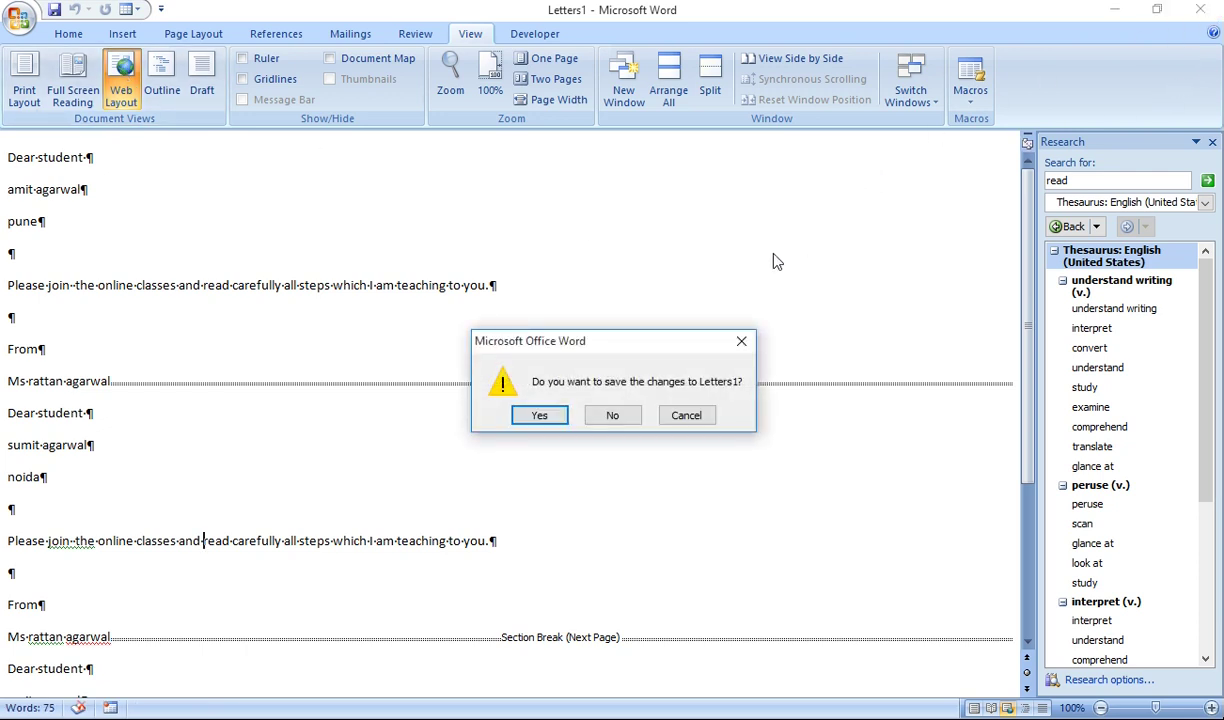
left_click(690, 415)
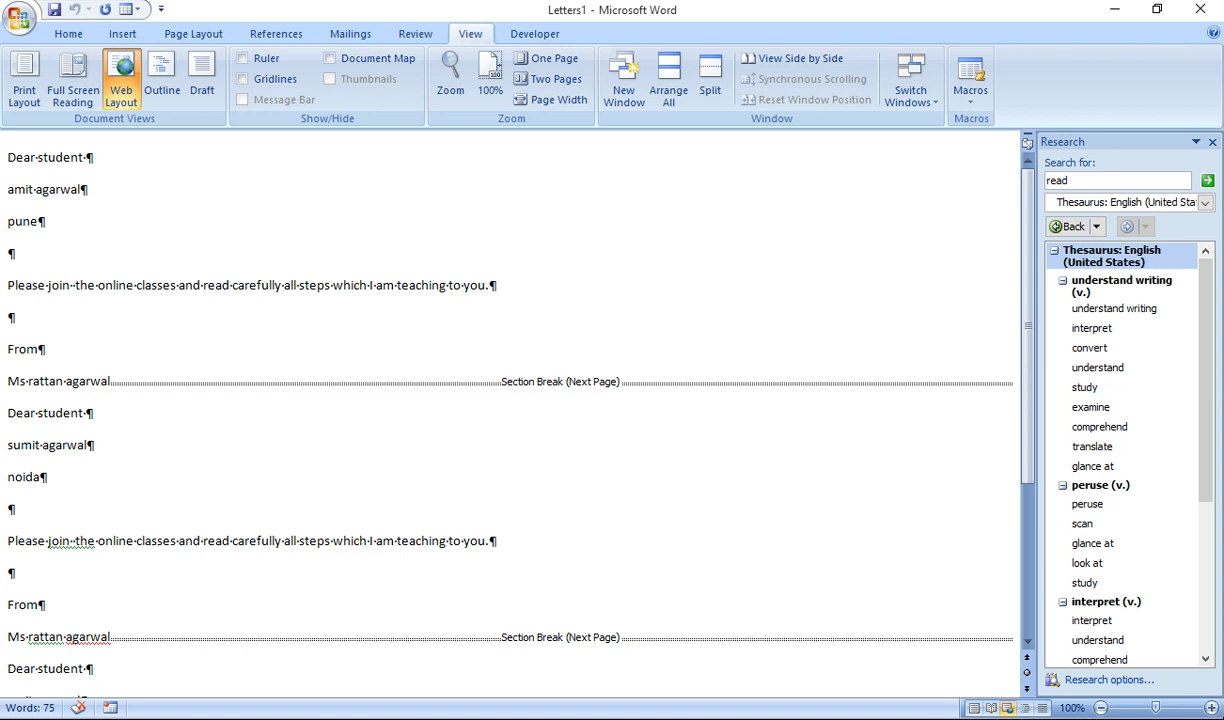
left_click(1213, 143)
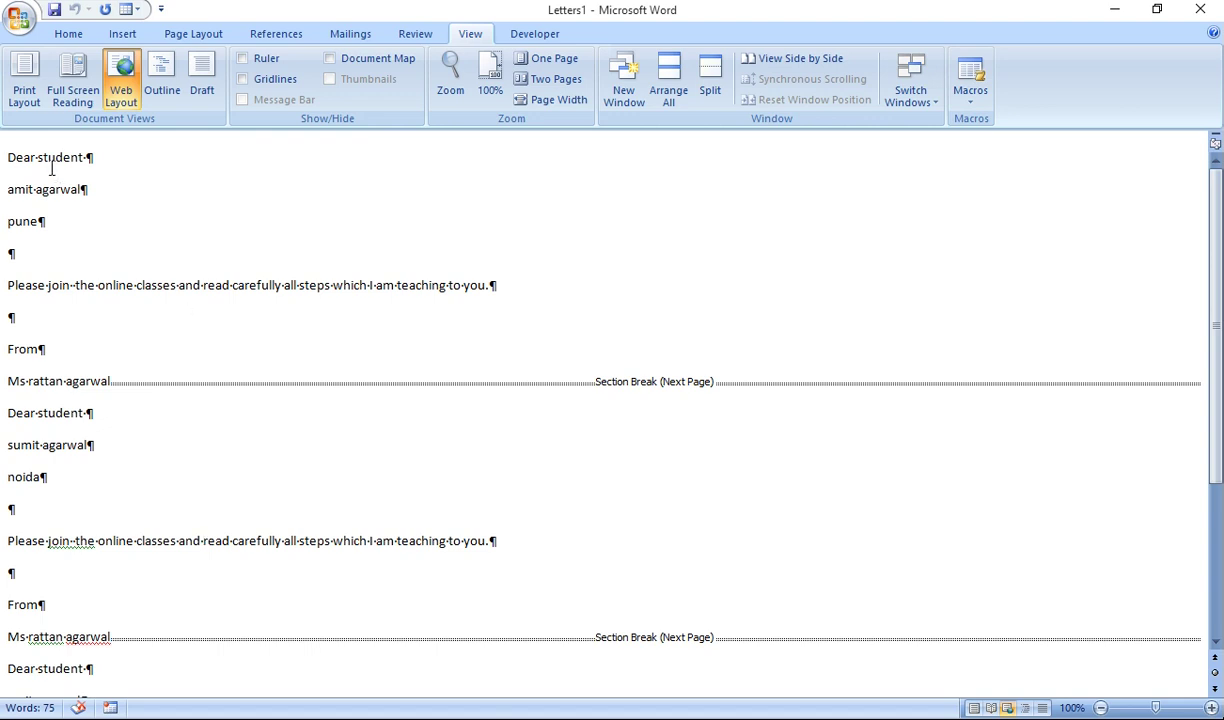
- Show the letters in Outline view, close it, and switch the document to Draft view
left_click(163, 80)
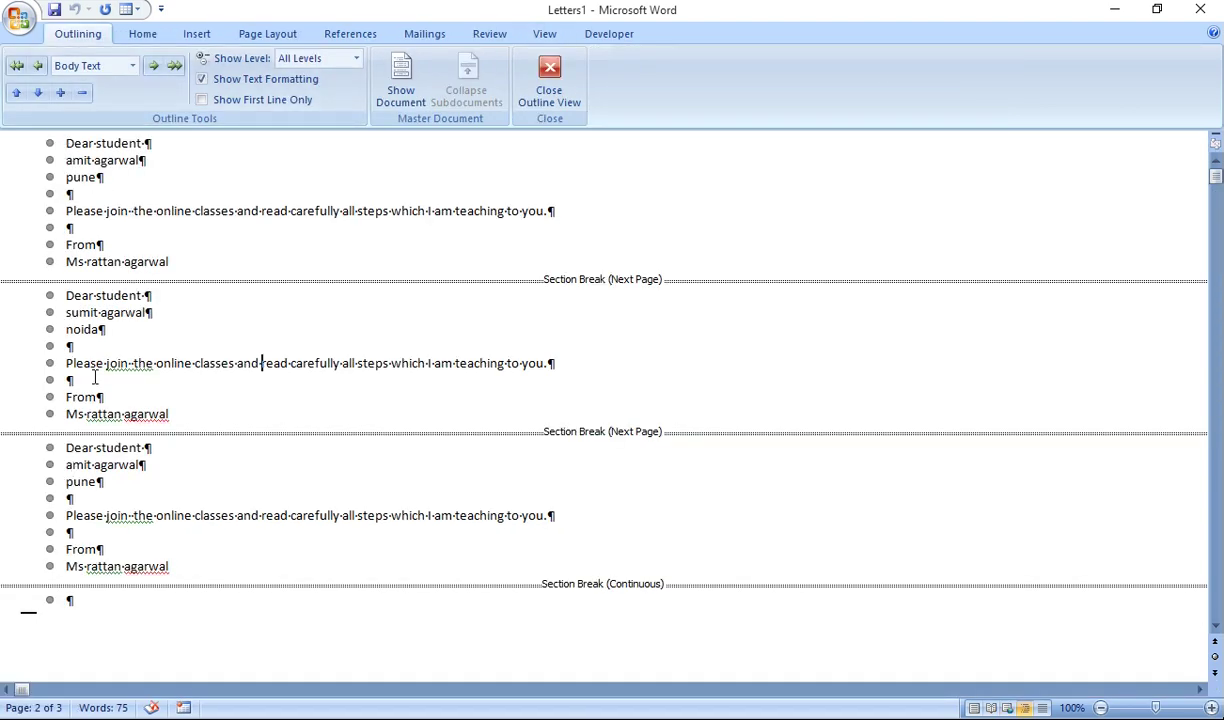
left_click(570, 73)
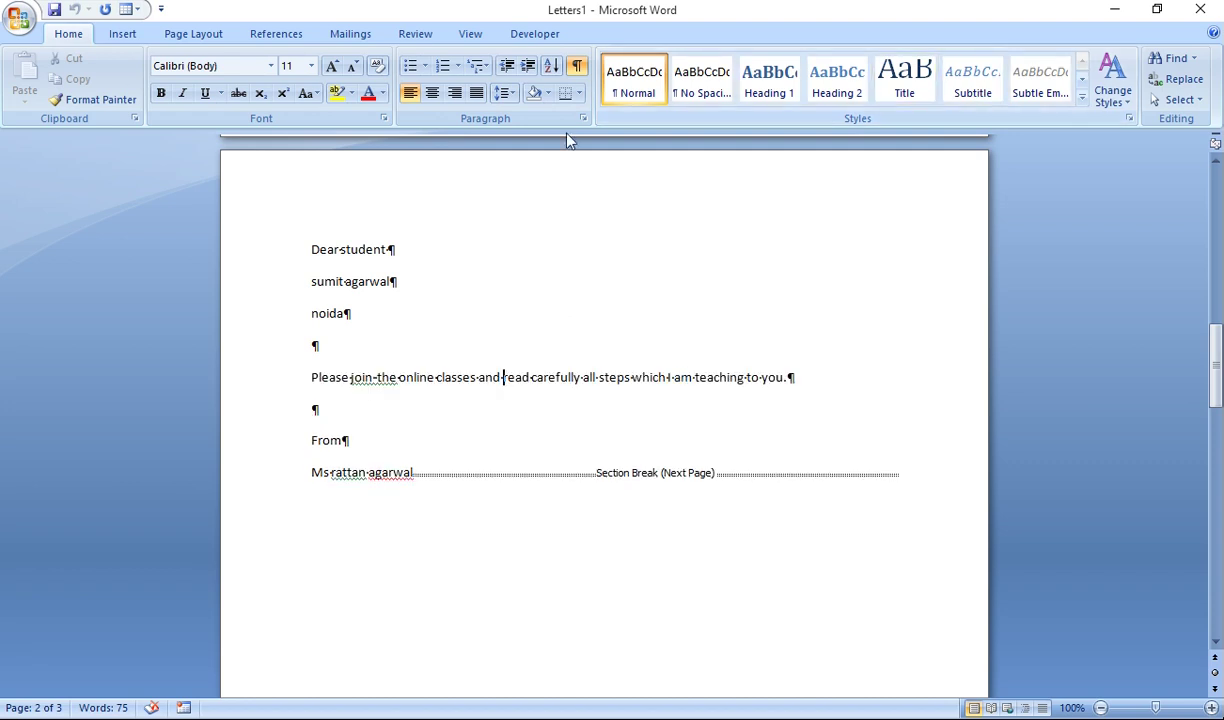
left_click(415, 34)
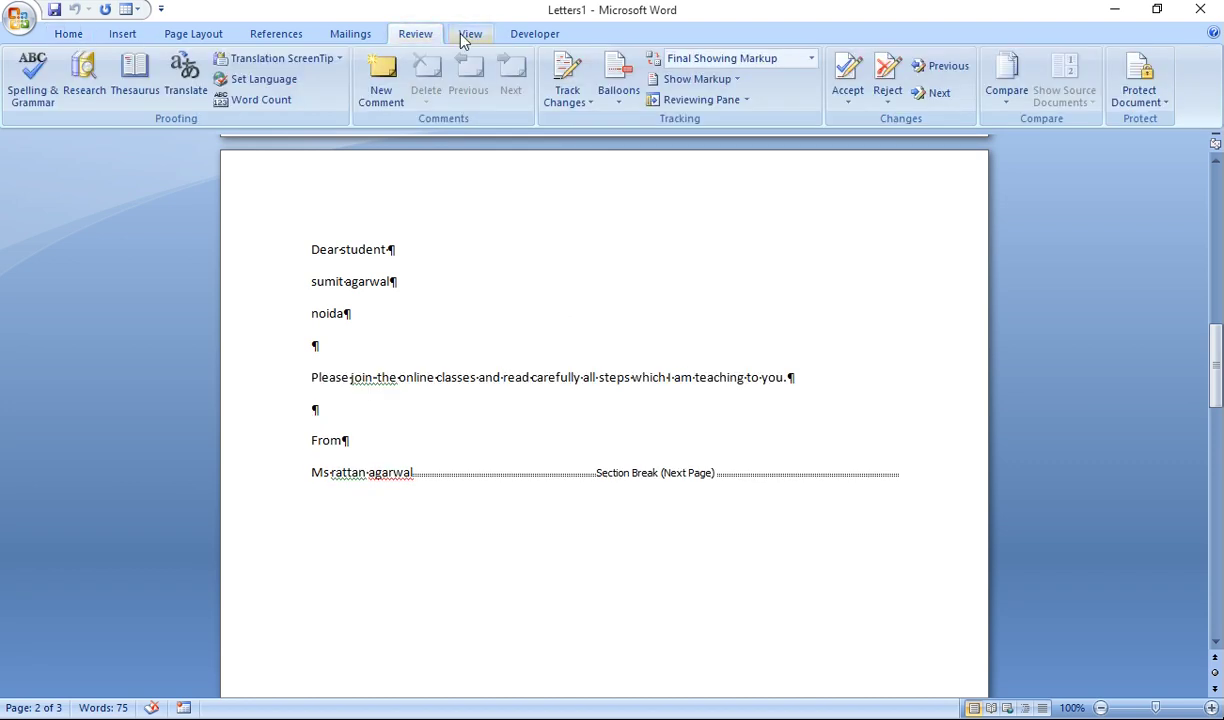
left_click(469, 34)
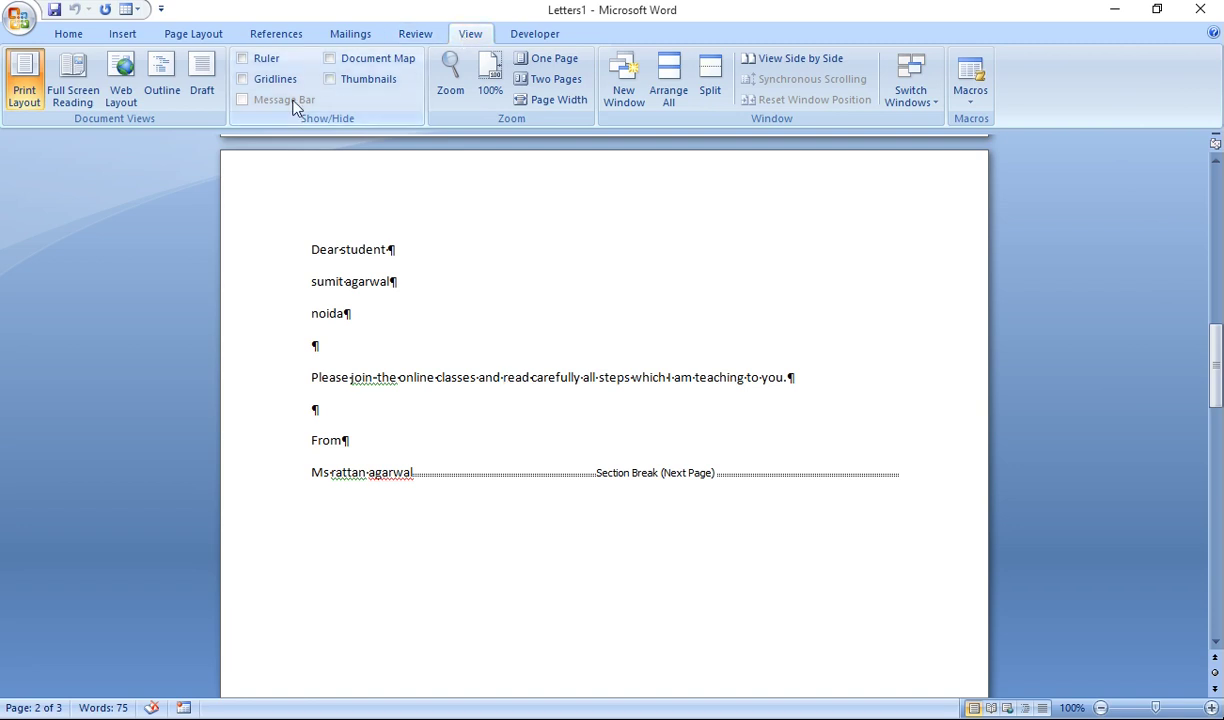
left_click(205, 86)
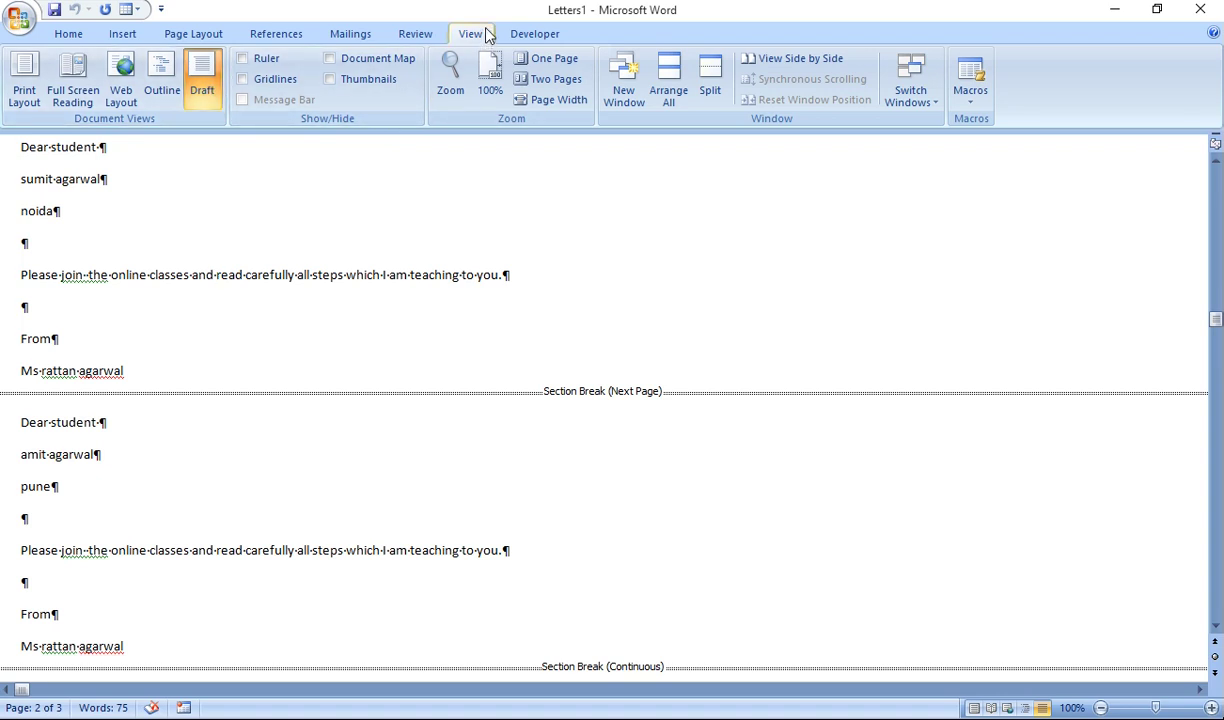
- Set the Draft view's zoom to 75%
left_click(450, 80)
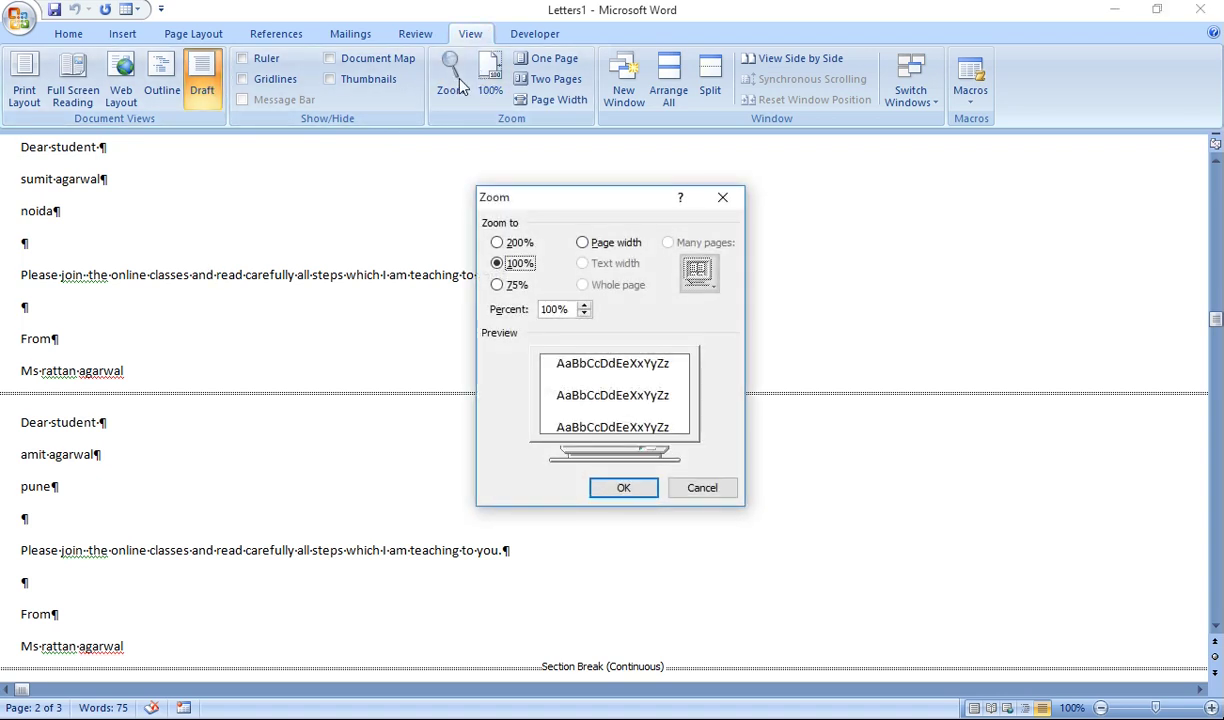
left_click(496, 286)
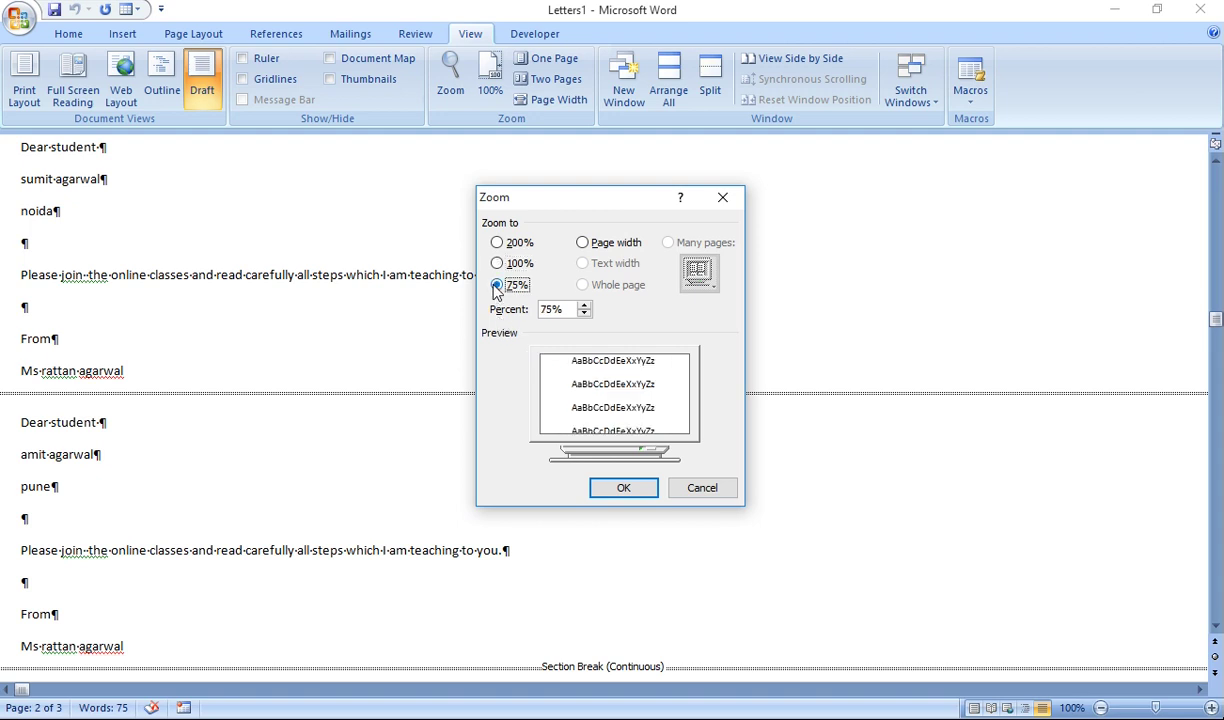
left_click(640, 493)
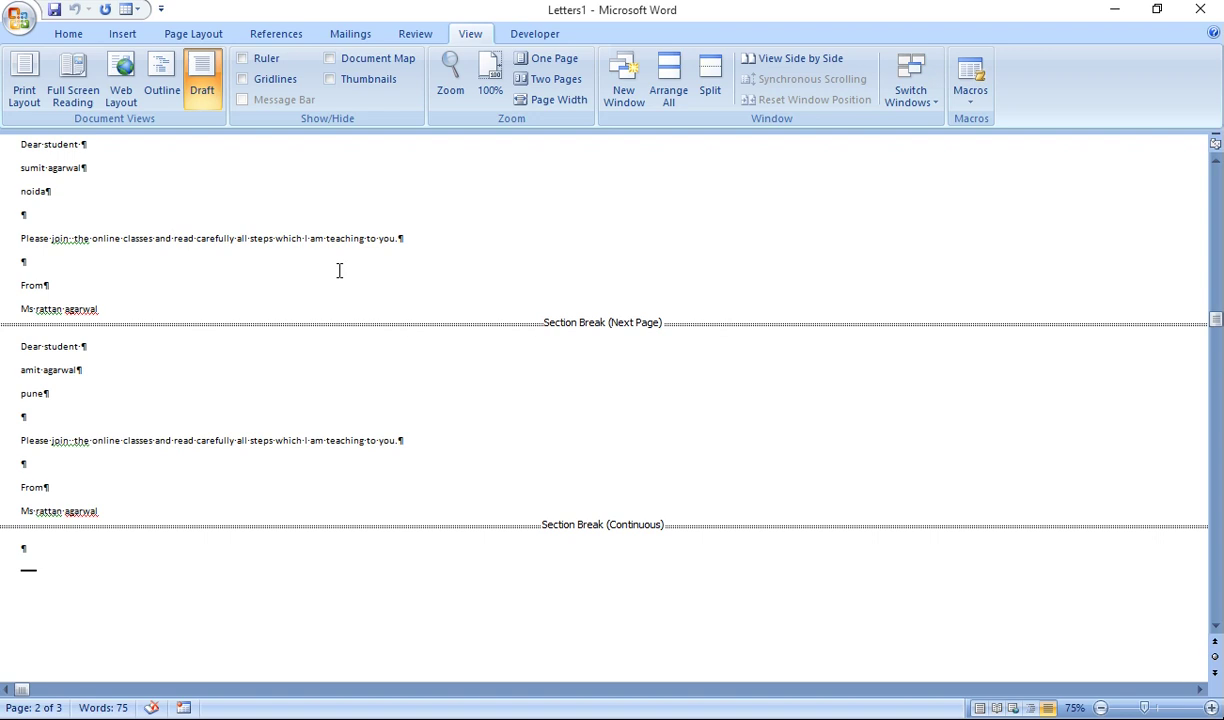
- Display the ruler and gridlines around the letter and hide both again
left_click(263, 60)
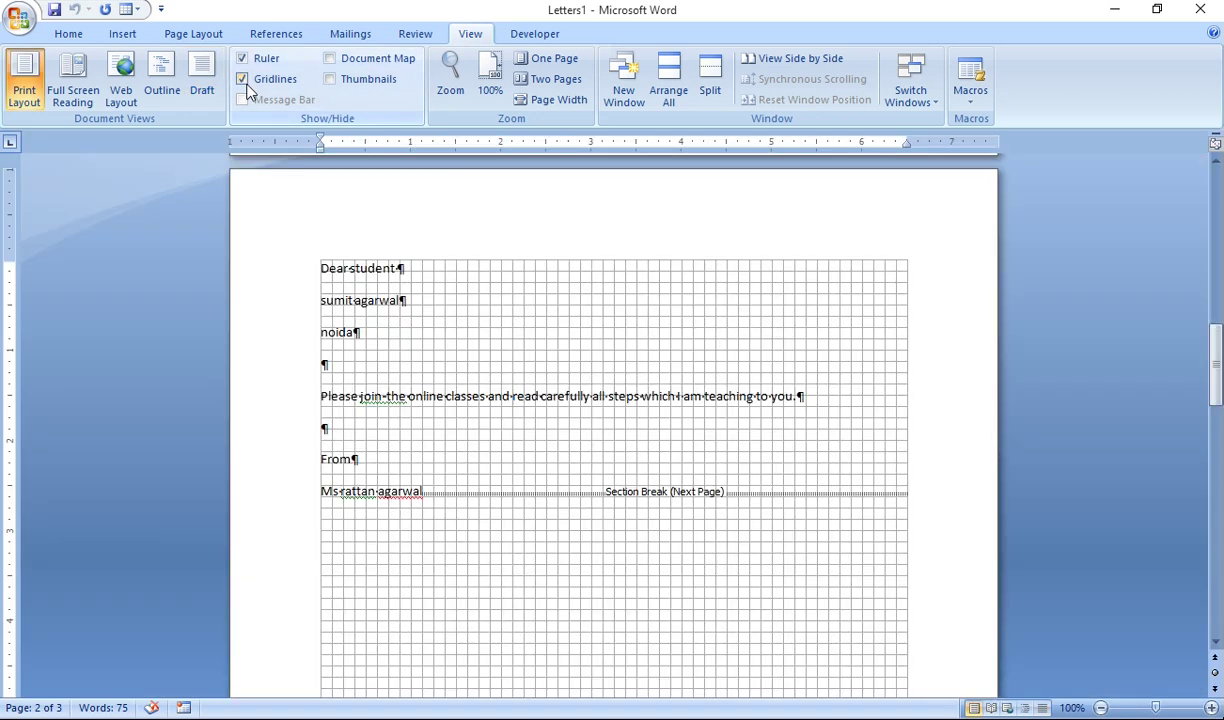
left_click(241, 80)
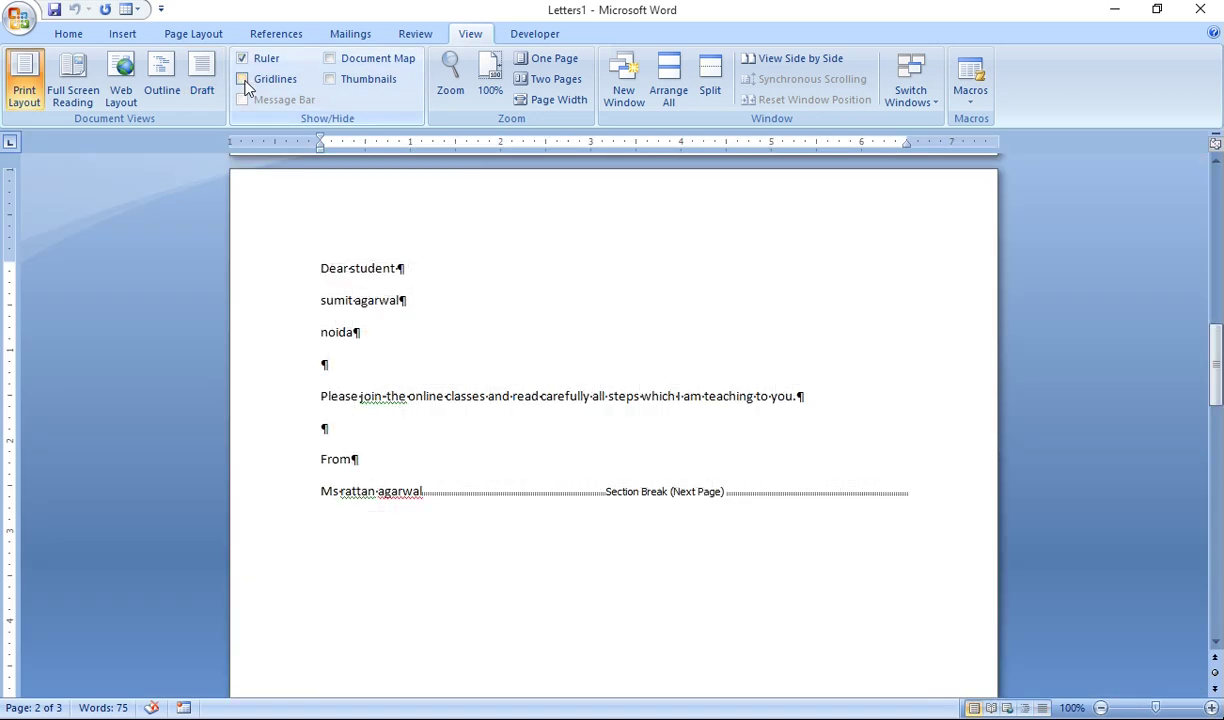
left_click(241, 60)
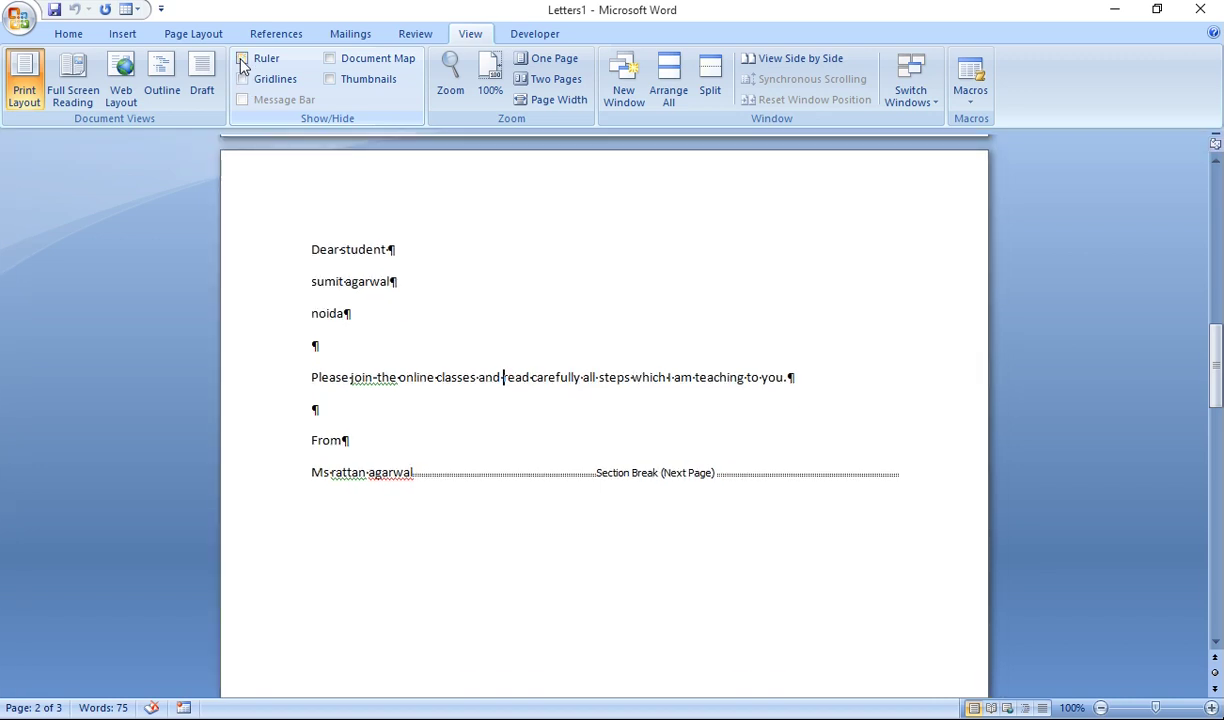
- Try the One Page and Two Pages zooms and fit the letter to the page width
left_click(520, 60)
left_click(545, 80)
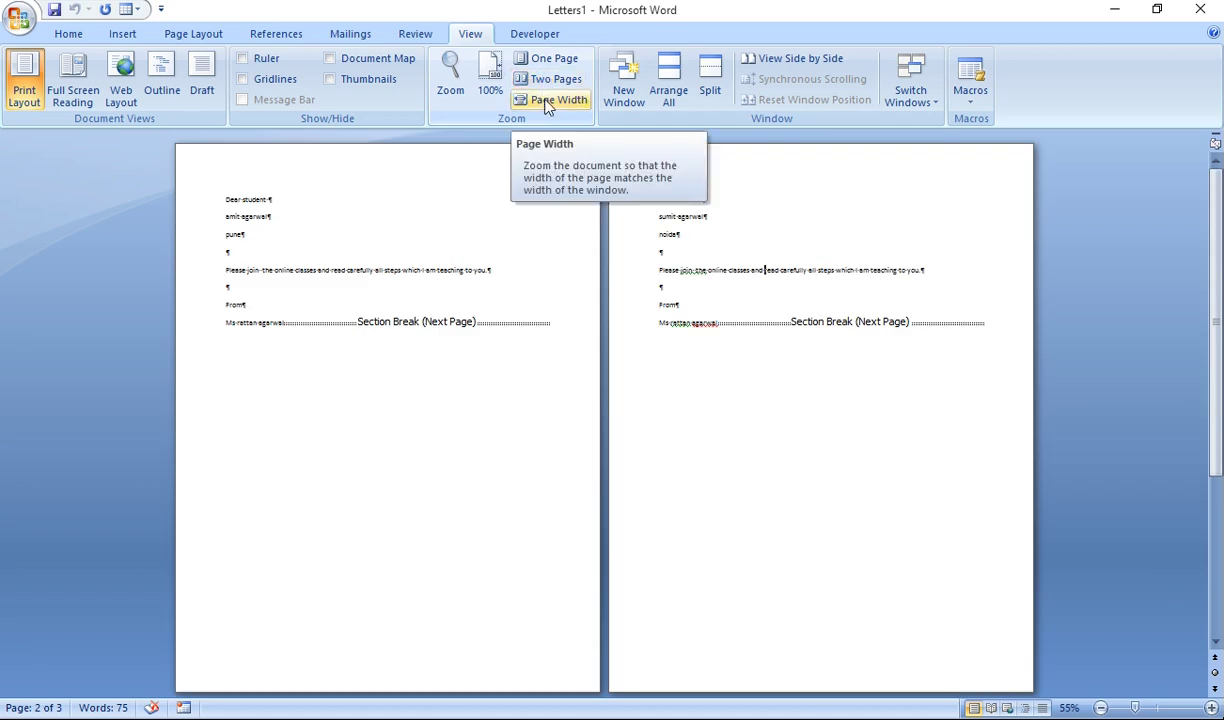
left_click(550, 104)
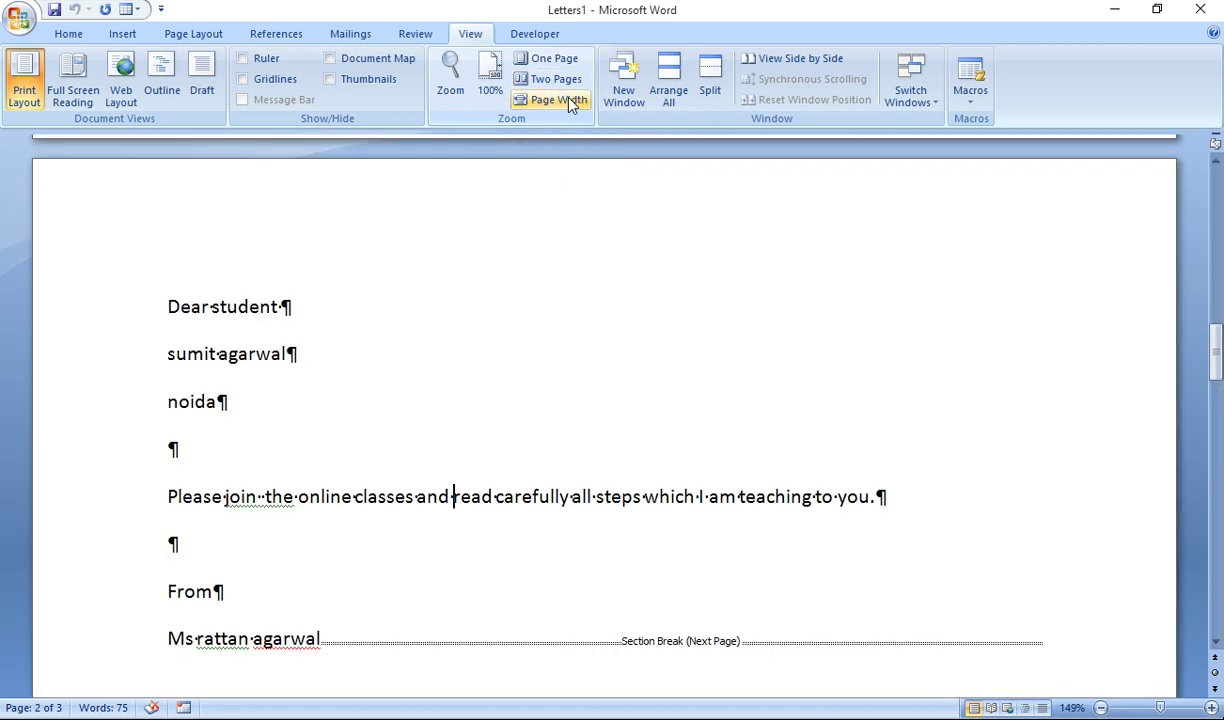
- Open a second window of the merged letters and apply the Heading 1 style to the second letter's body sentence
left_click(624, 95)
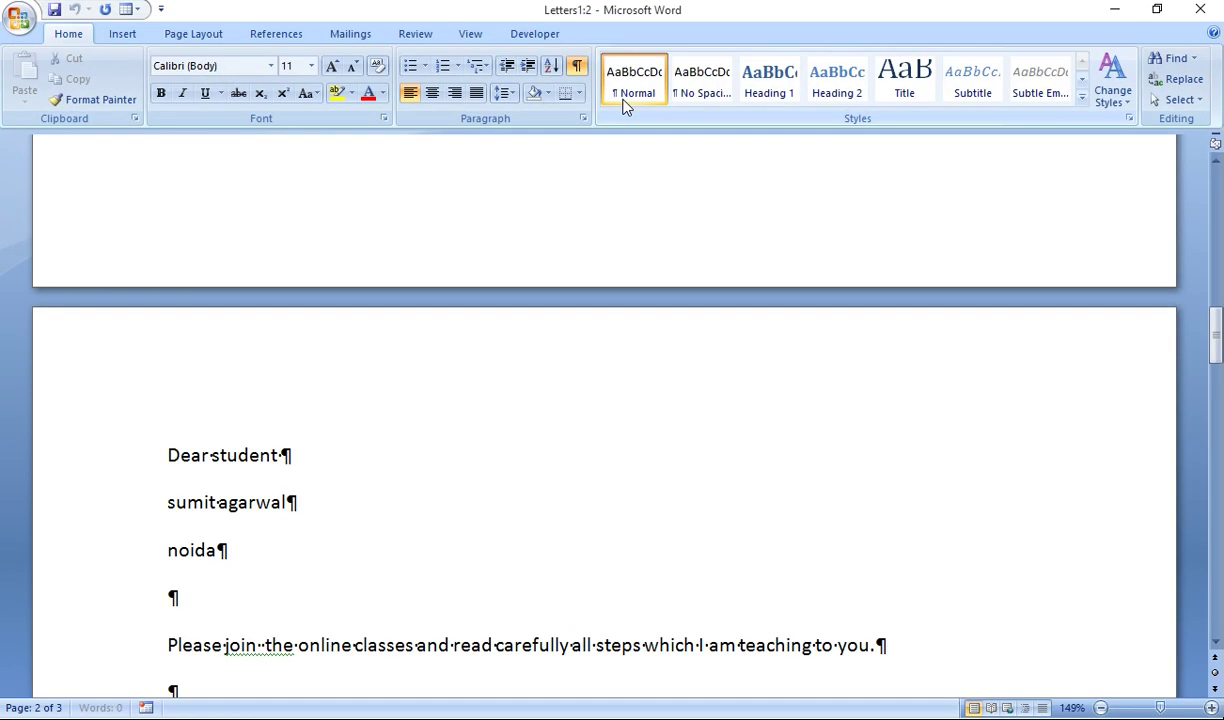
left_click(684, 100)
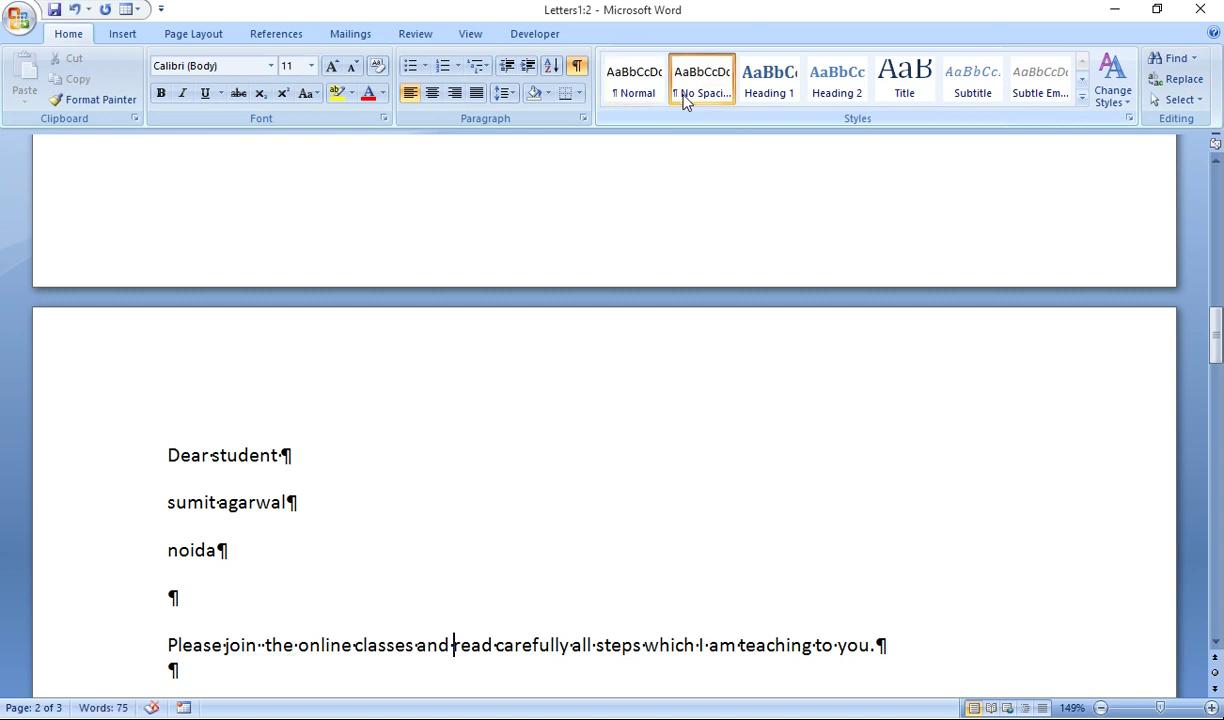
left_click(772, 80)
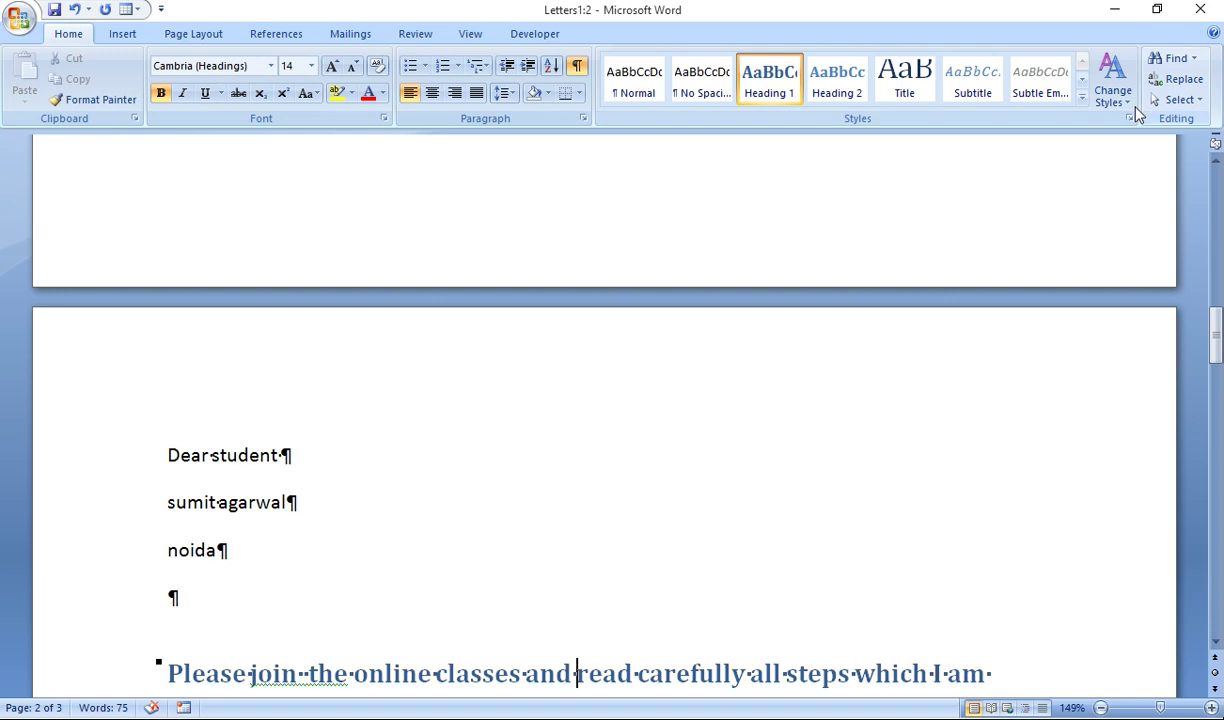
- Arrange all open document windows on the screen and try to split the Letters1:2 window
left_click(470, 36)
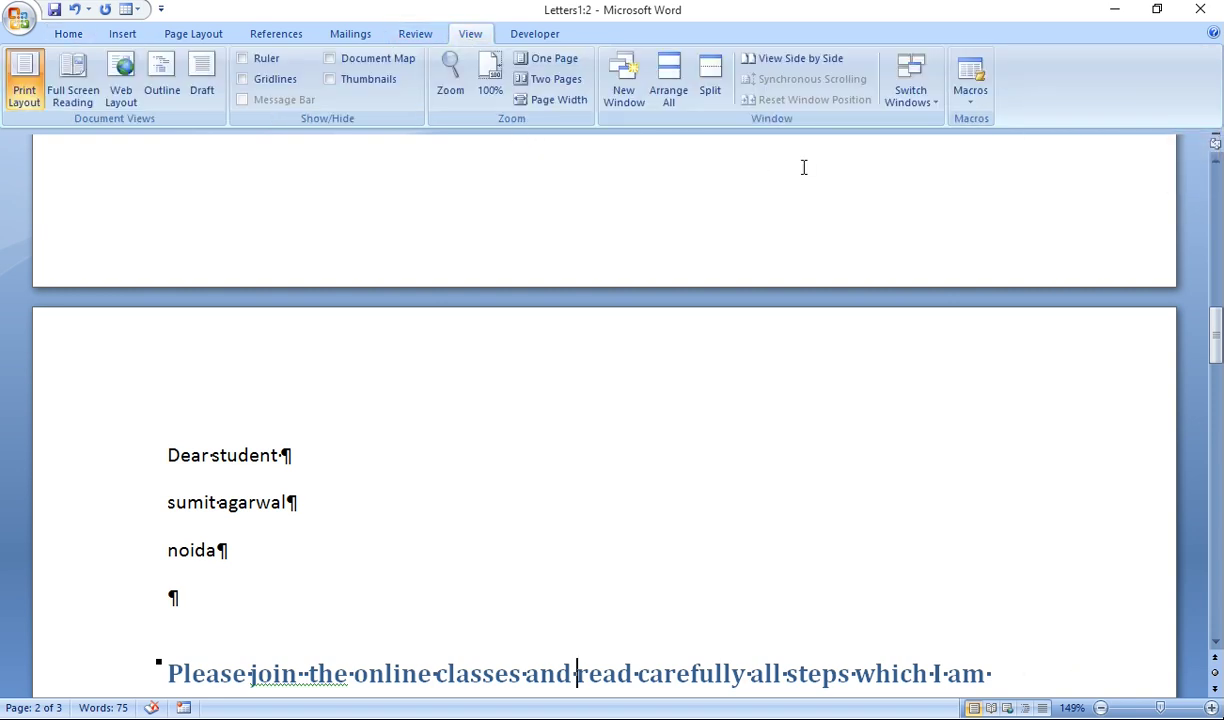
left_click(676, 105)
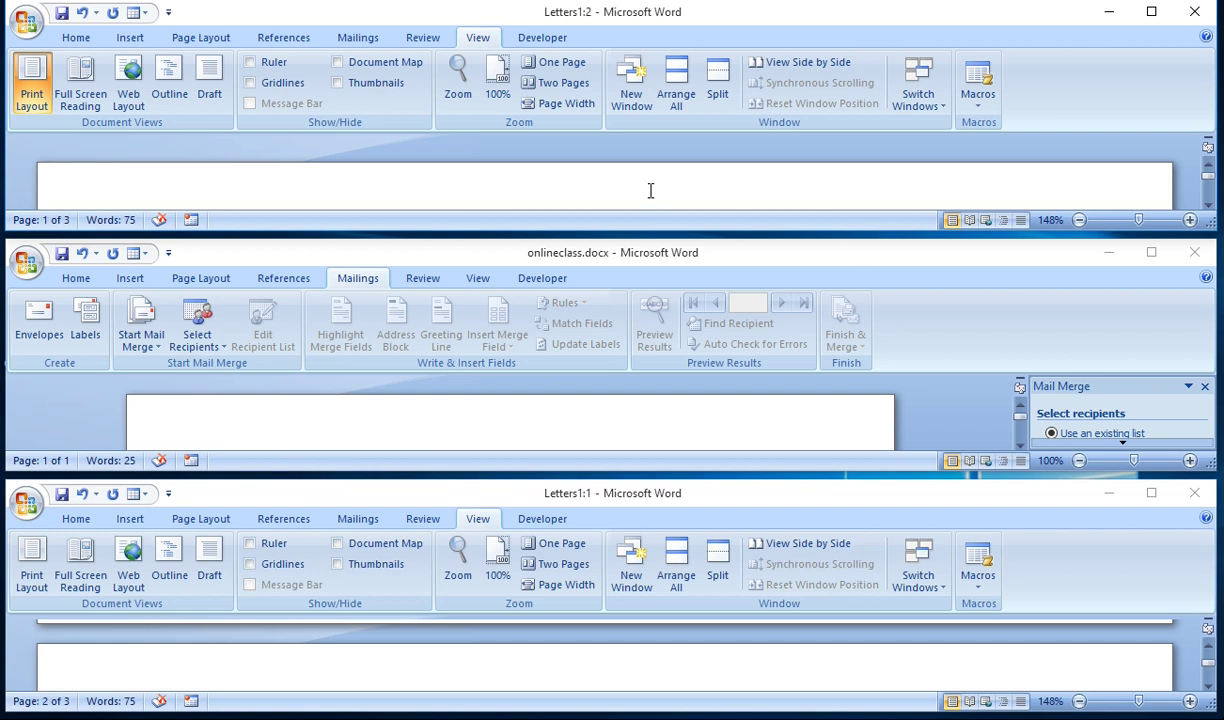
left_click(724, 85)
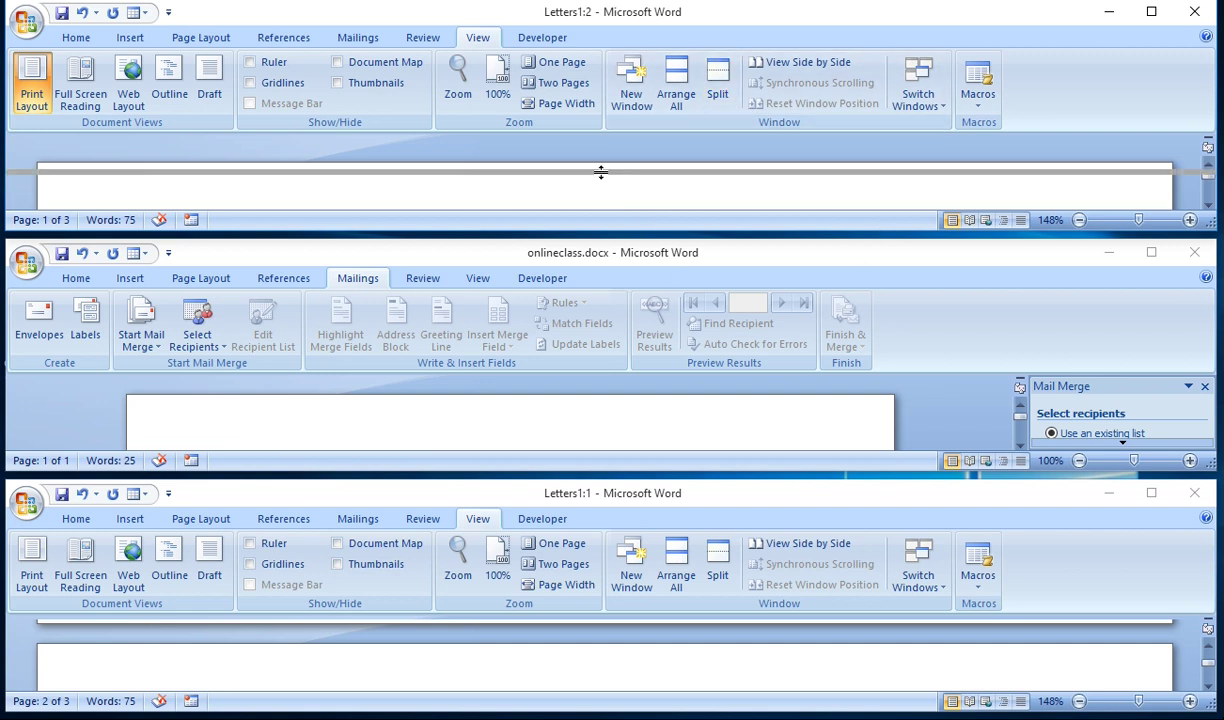
left_click(621, 326)
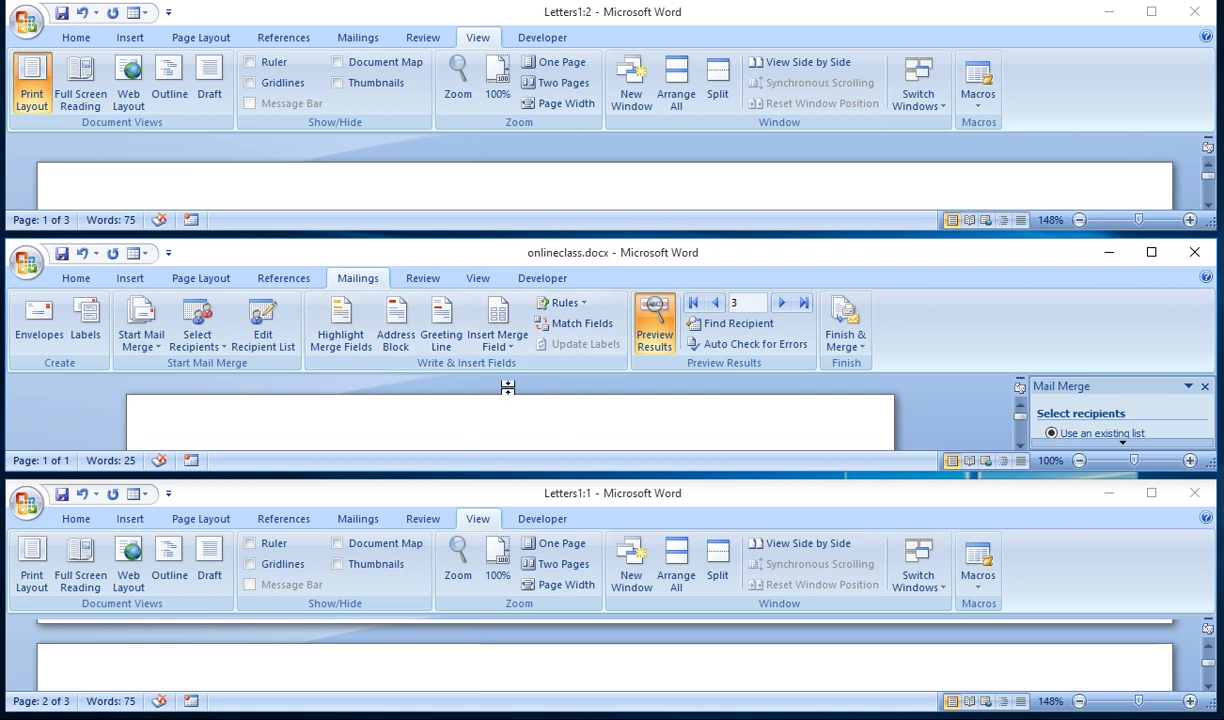
- Close the Letters1:1 window and the Mail Merge pane in onlineclass.docx
left_click(857, 497)
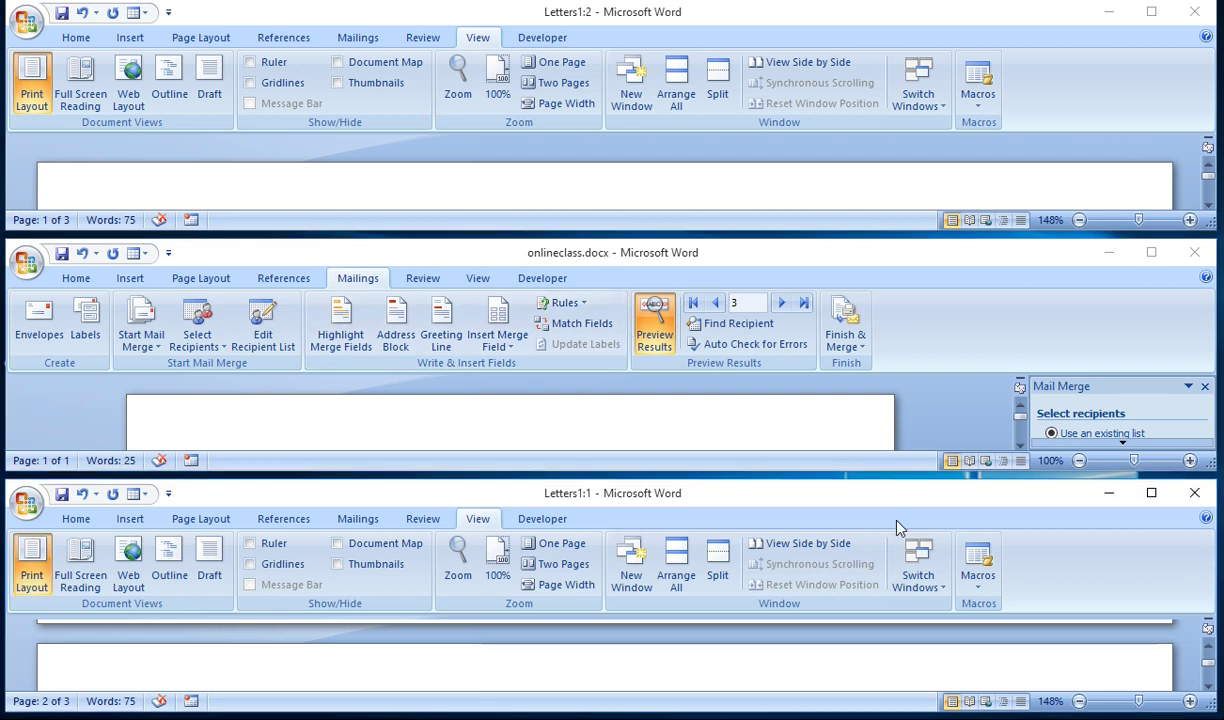
left_click(1194, 494)
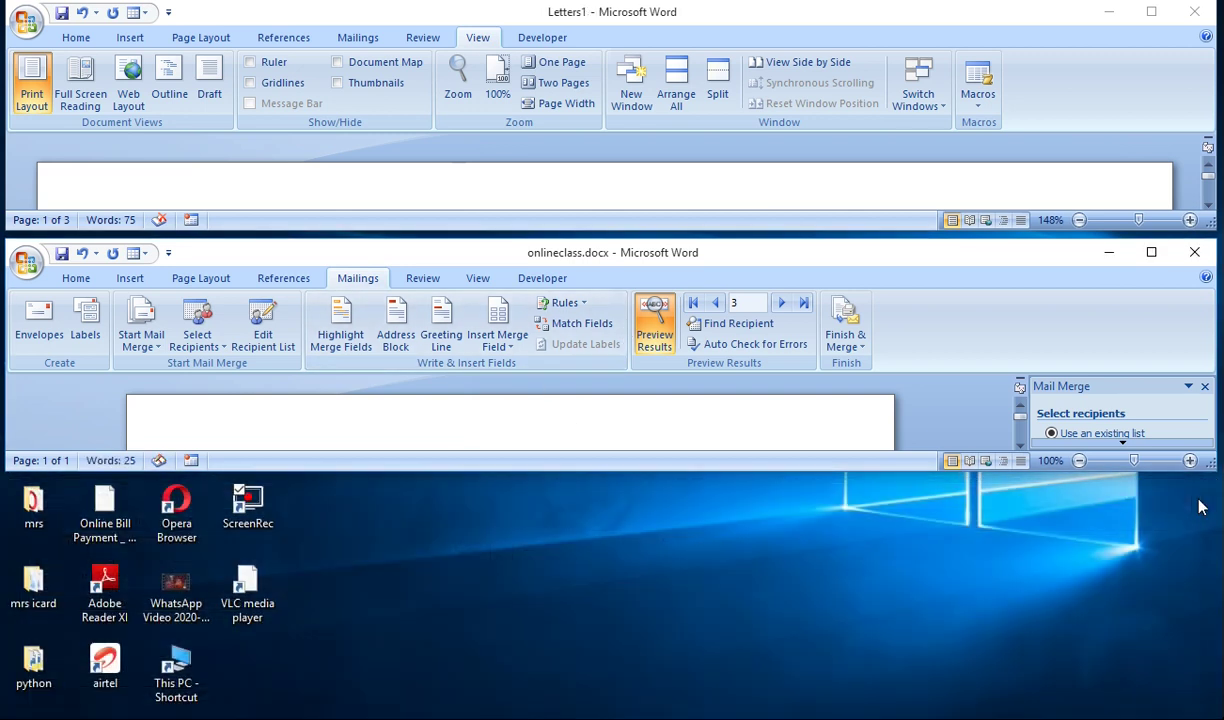
left_click(1204, 386)
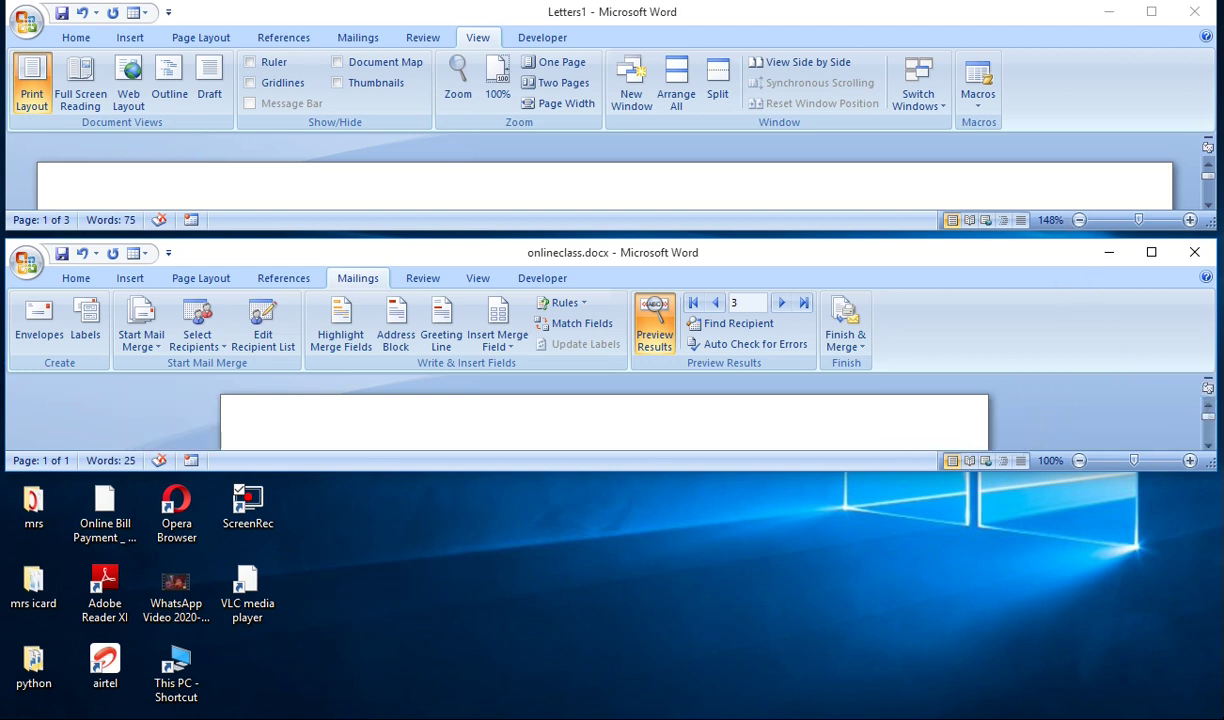
- Maximize the Letters1 window, split it below the first letter's body sentence, and remove the split
left_click(1151, 12)
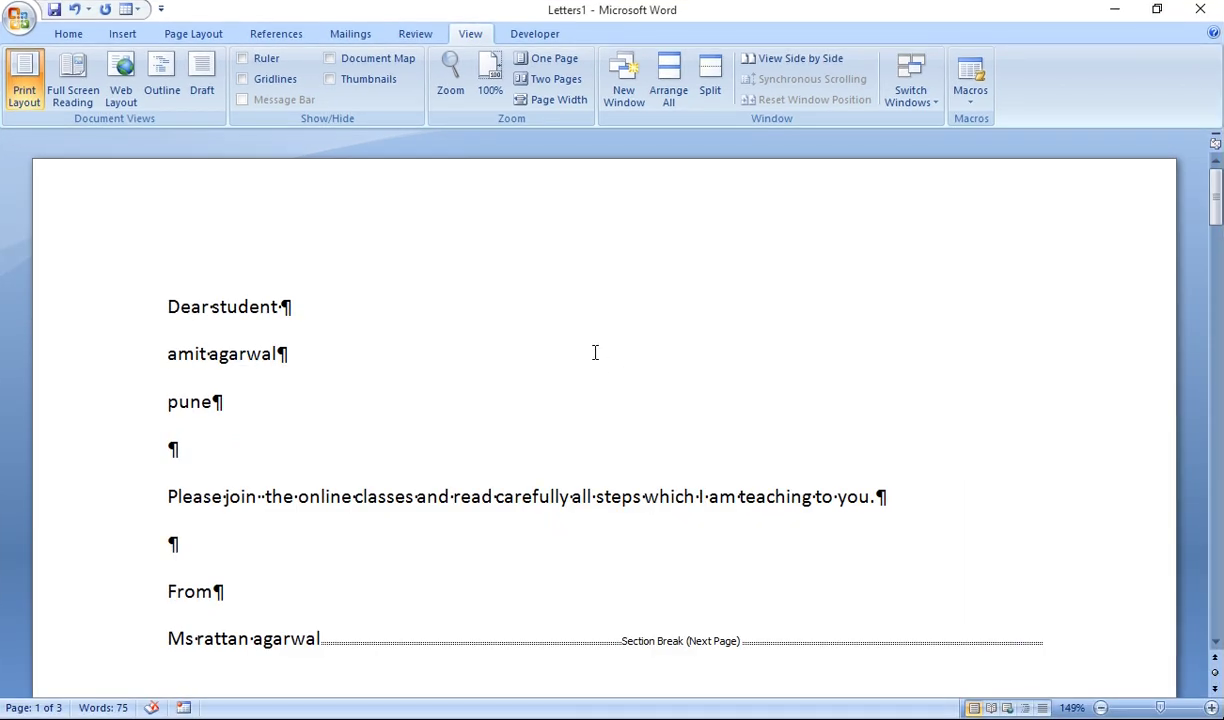
left_click(710, 89)
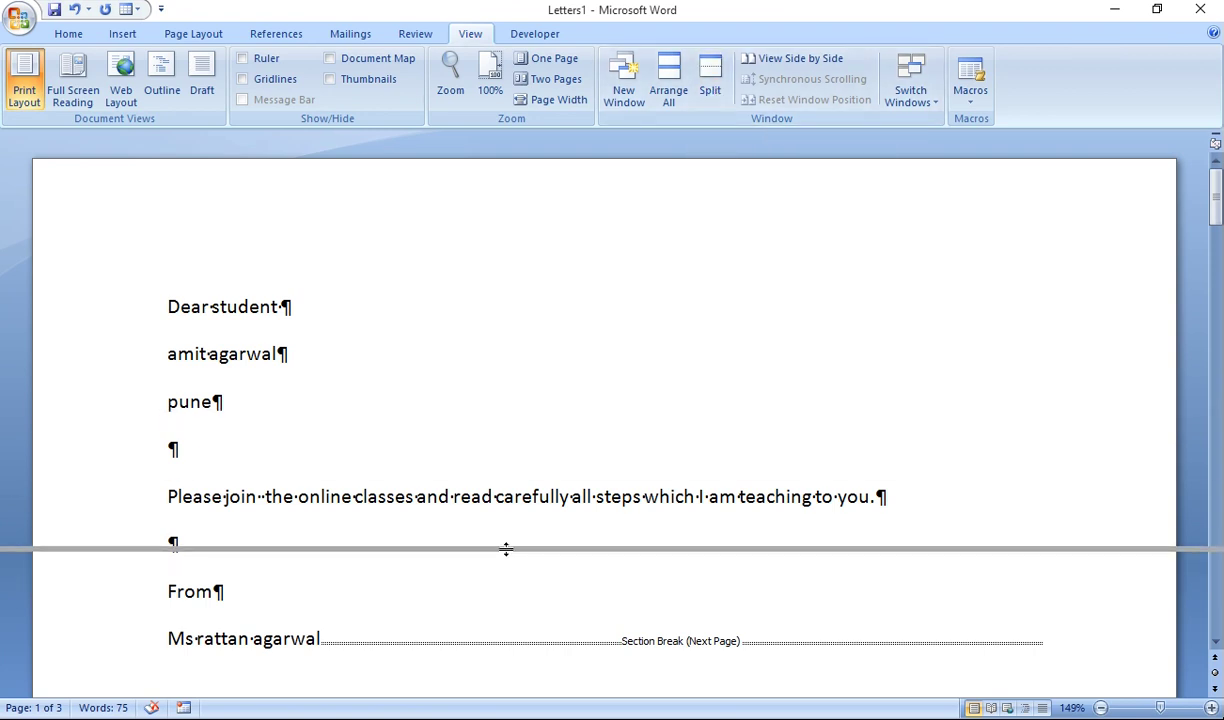
left_click(505, 548)
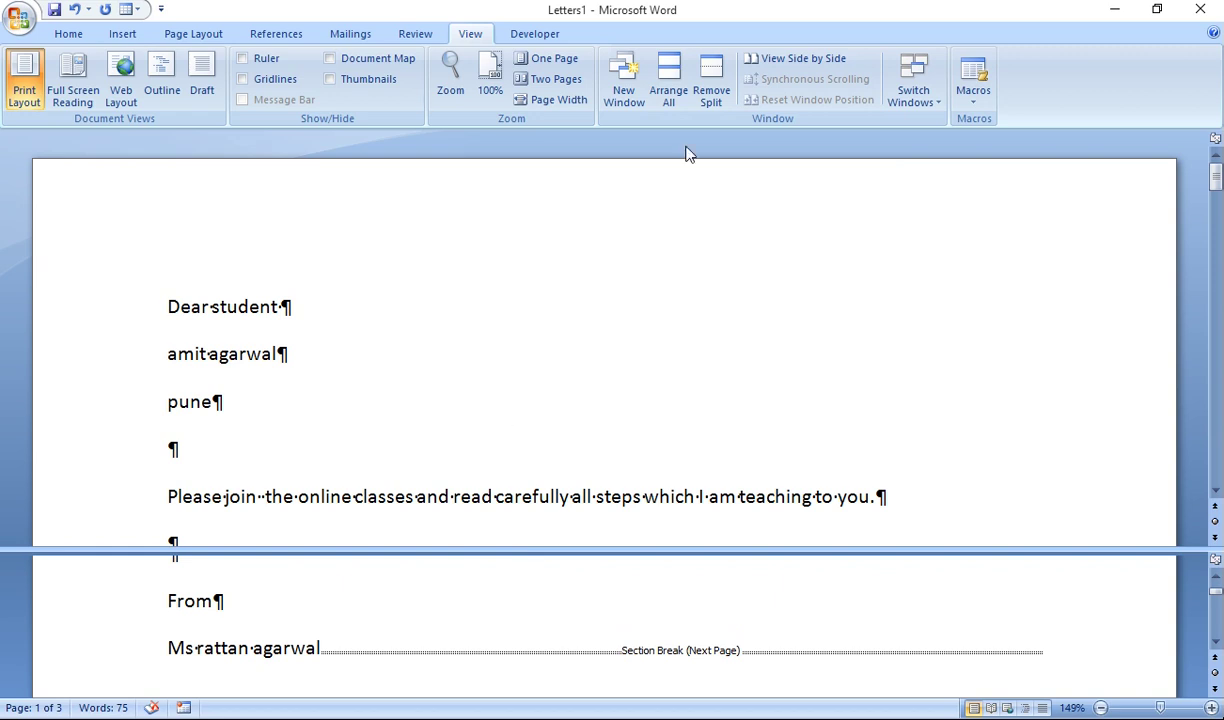
left_click(708, 86)
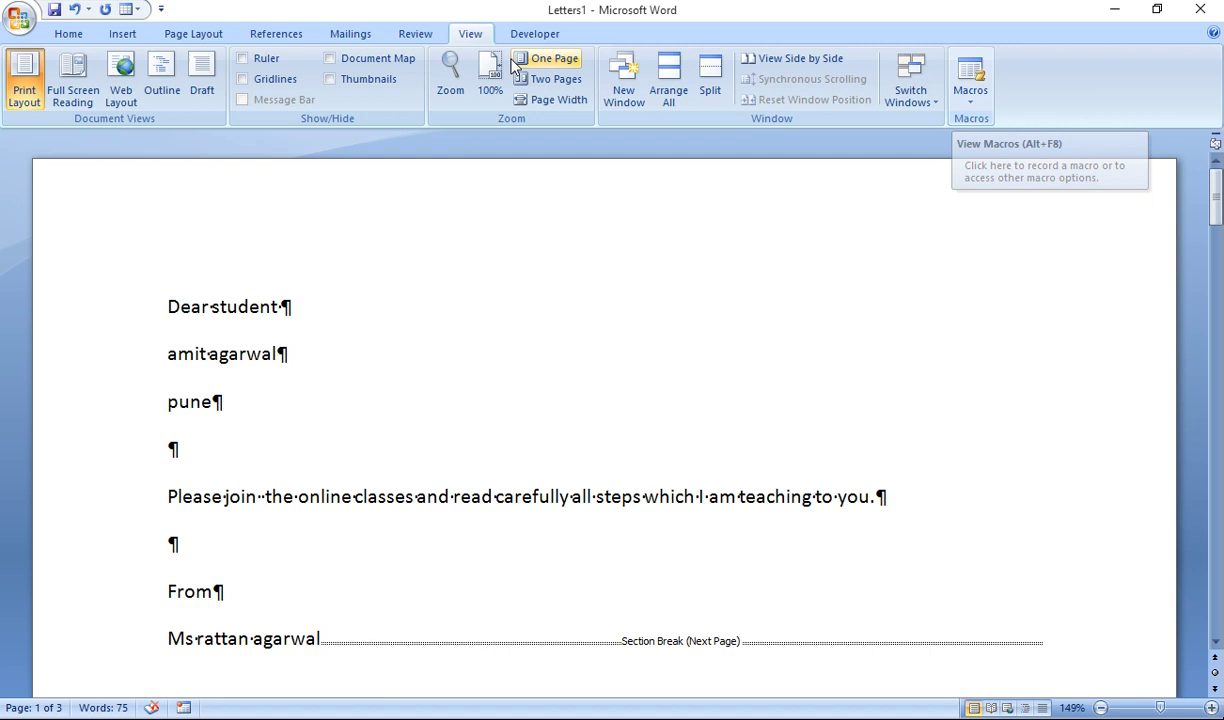
- Display the Developer tools for the merged letters document
left_click(535, 35)
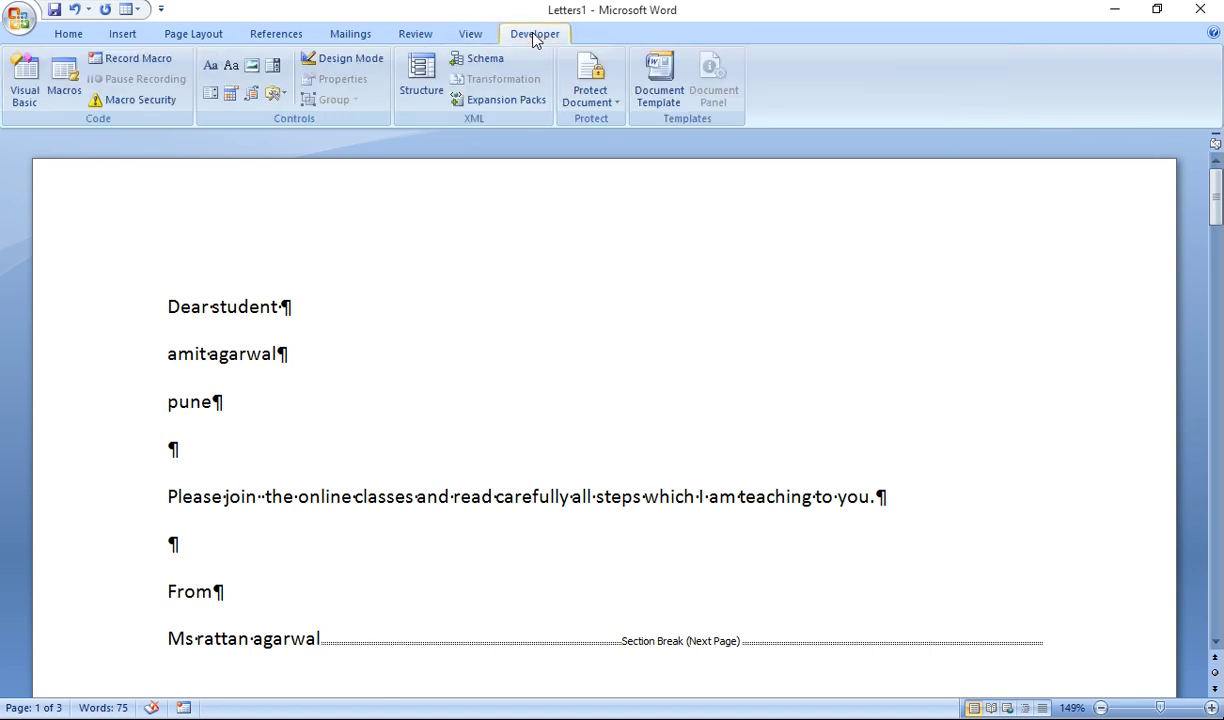